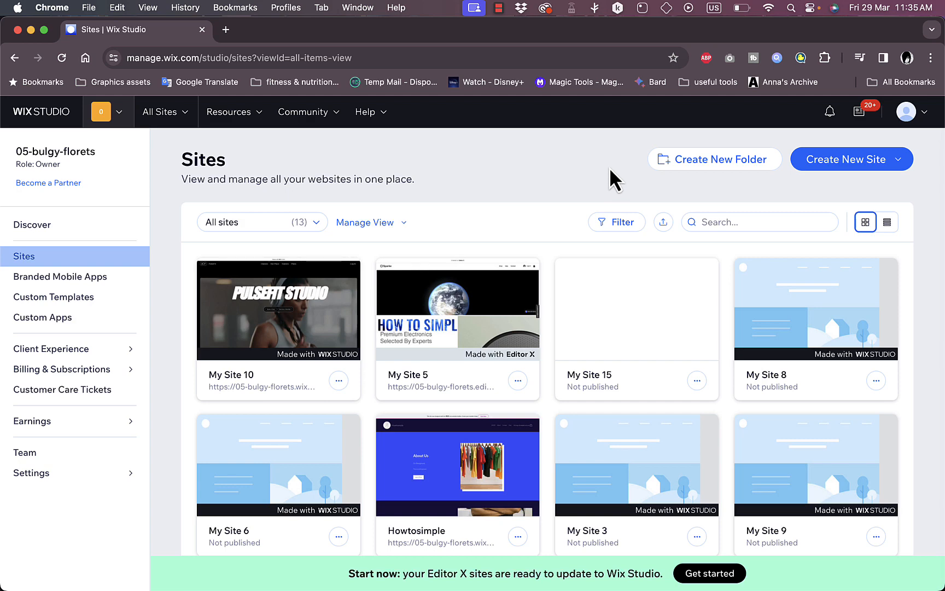
Open the dashboard of My Site 10
mouse_move(657, 311)
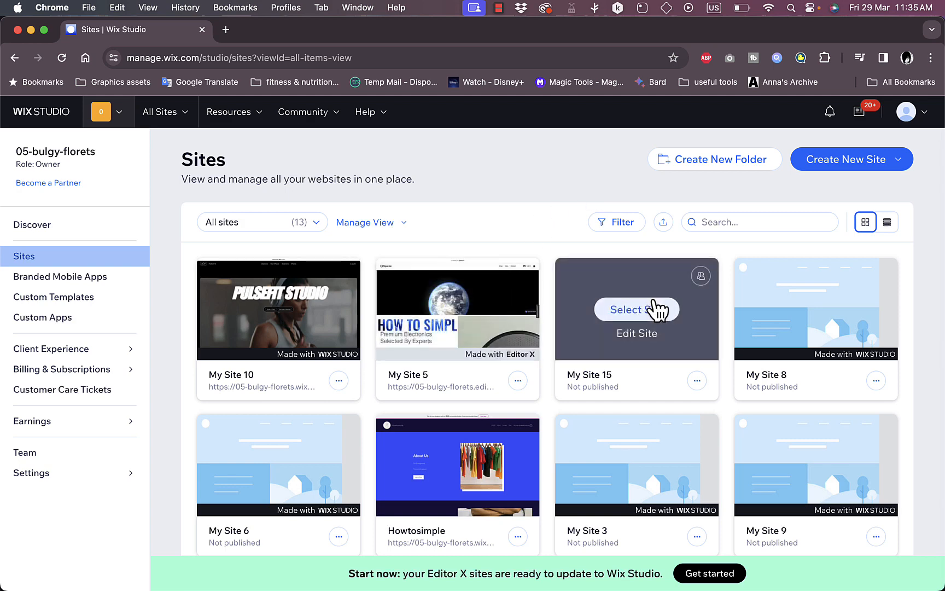
mouse_move(310, 309)
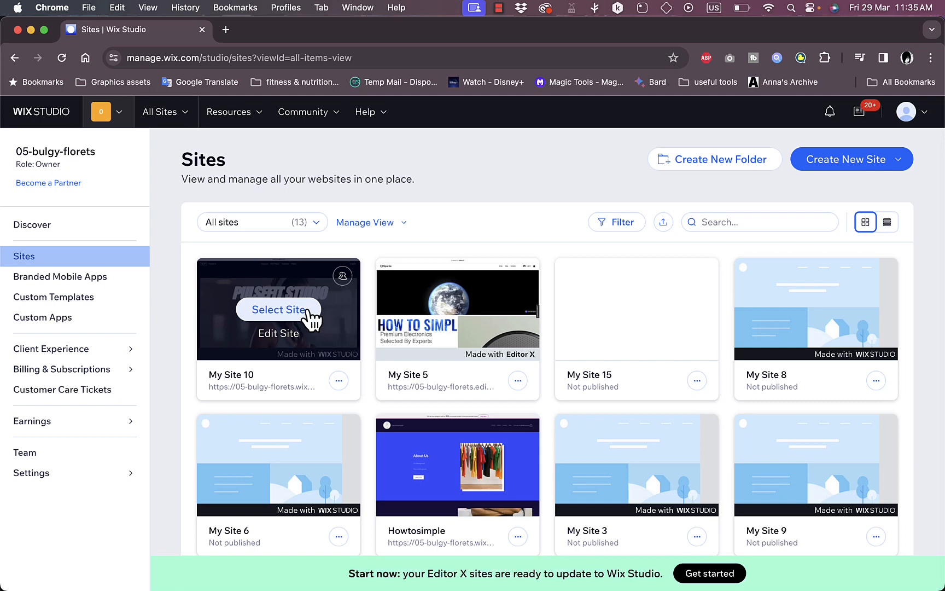
scroll(470, 229, "down", 3)
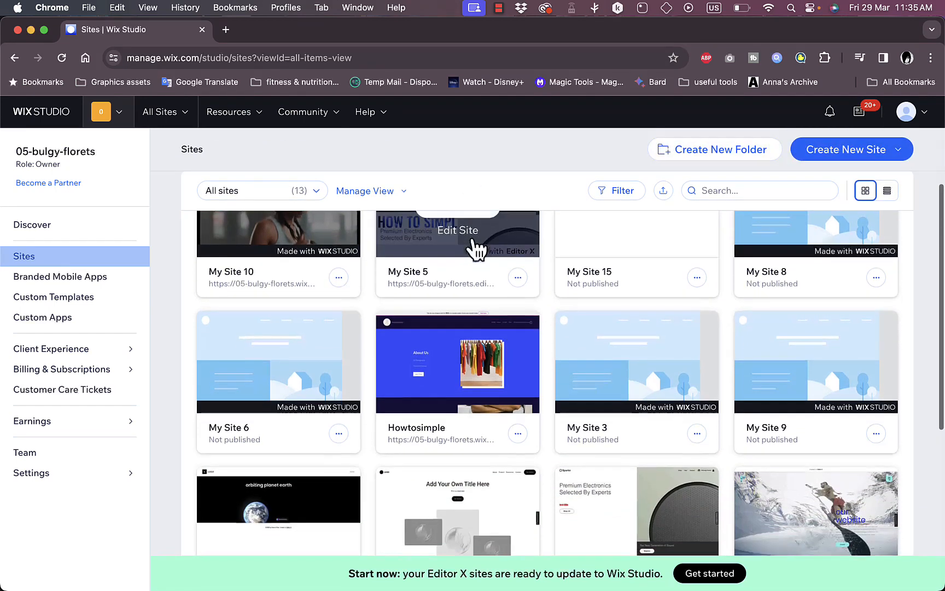
scroll(290, 268, "up", 3)
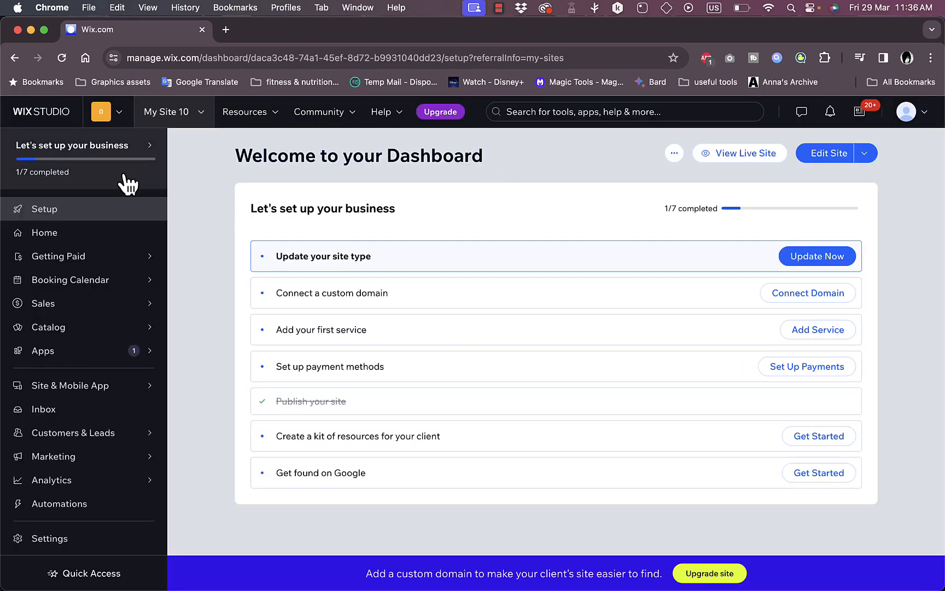
Open the site's Email Marketing page
mouse_move(114, 257)
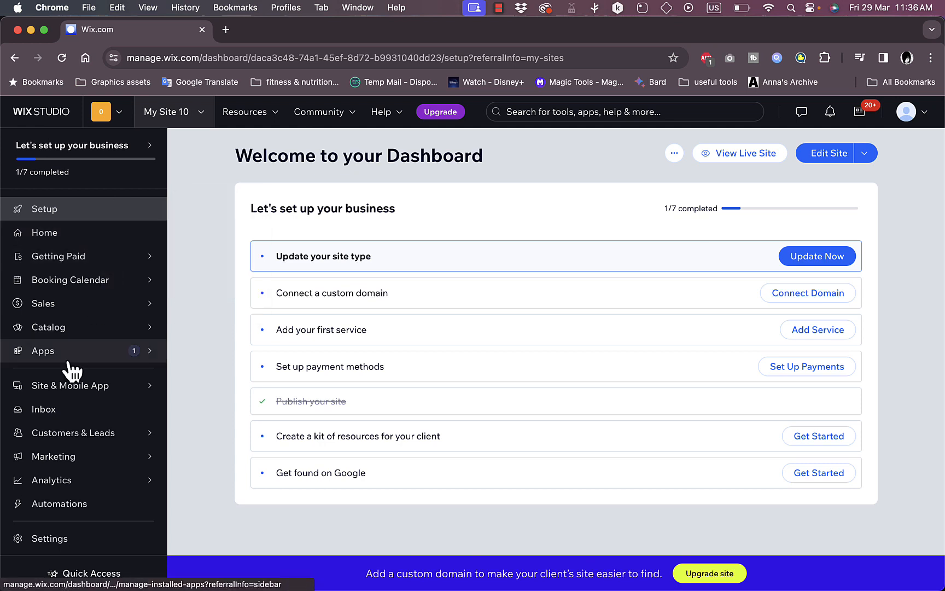
mouse_move(75, 461)
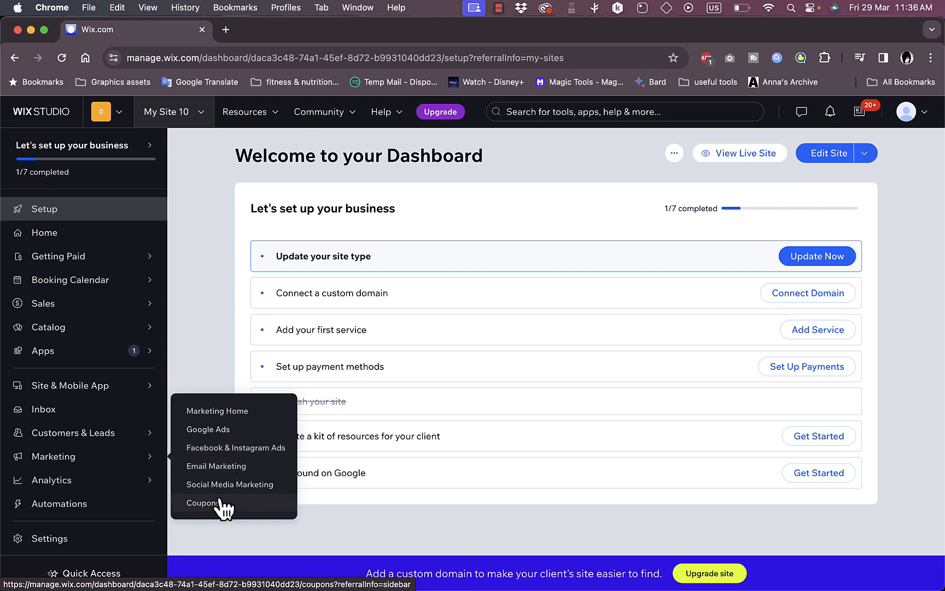
left_click(226, 469)
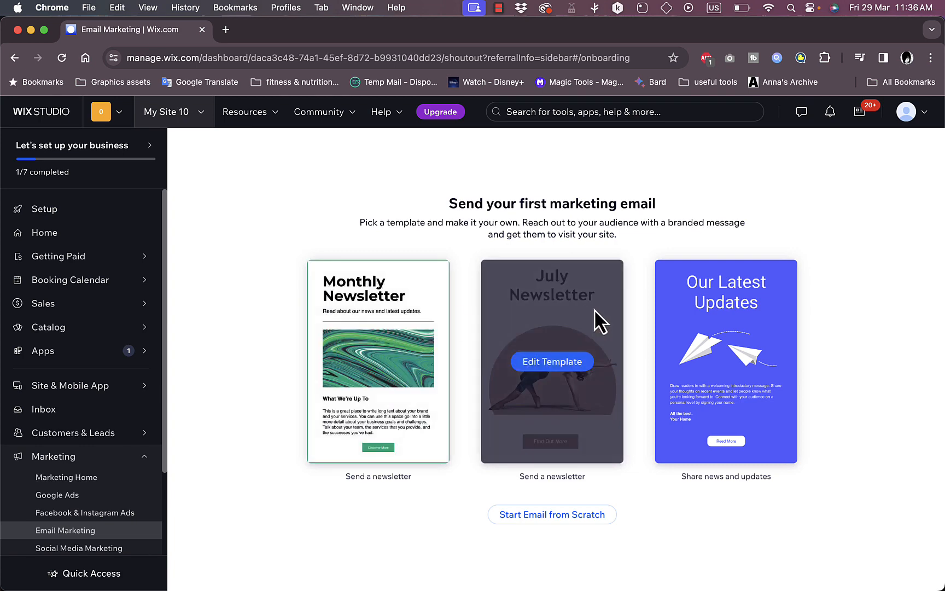
Start a marketing email from the "Our Latest Updates" template
mouse_move(375, 376)
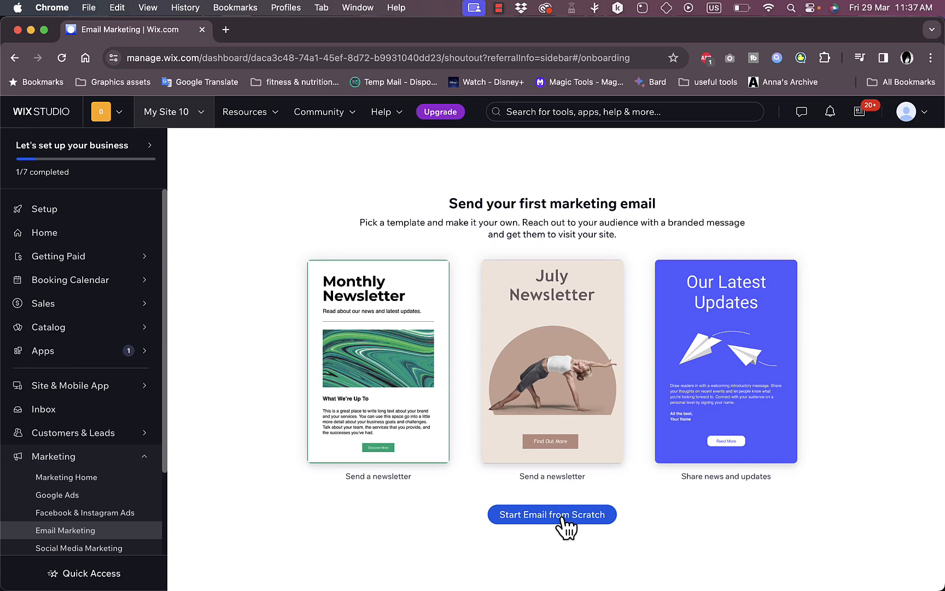
mouse_move(725, 356)
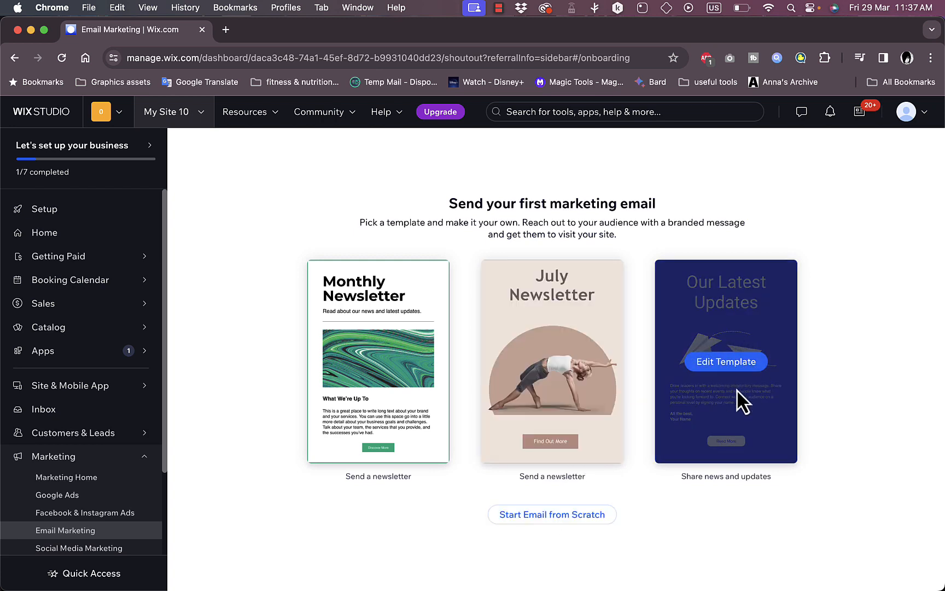
left_click(730, 363)
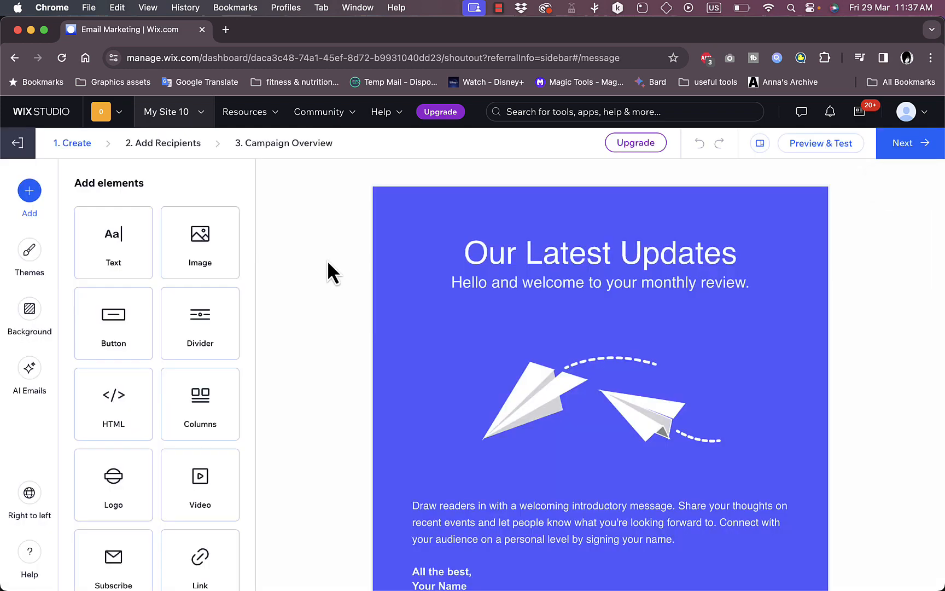
Replace the email's heading "Our Latest Updates" with "test campaign"
scroll(314, 295, "down", 15)
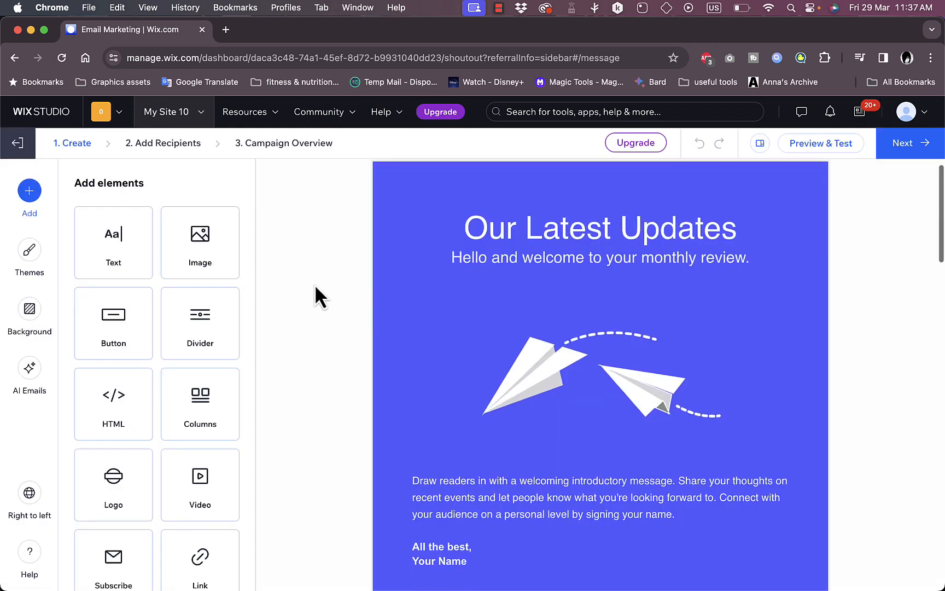
scroll(314, 295, "up", 15)
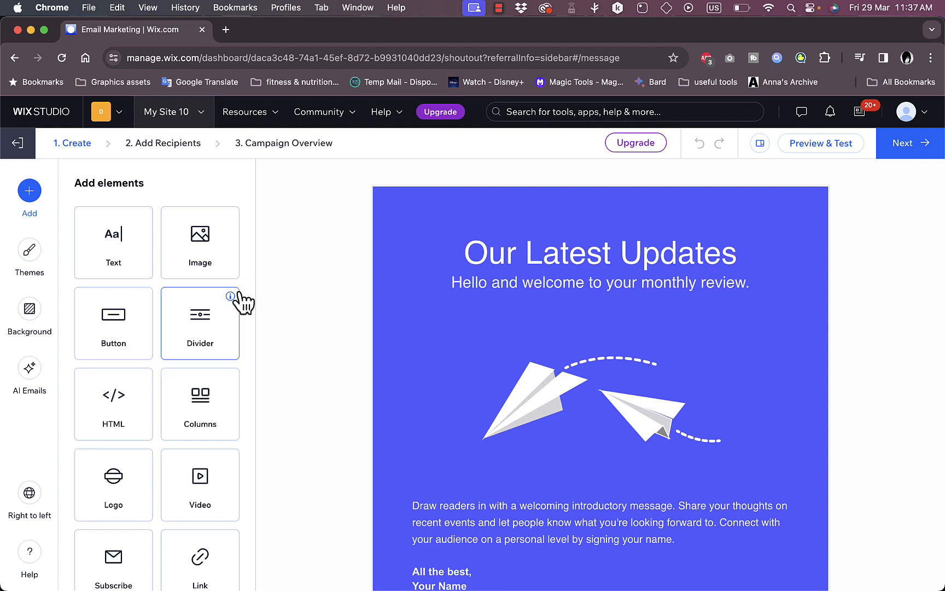
scroll(244, 301, "down", 4)
scroll(243, 300, "up", 4)
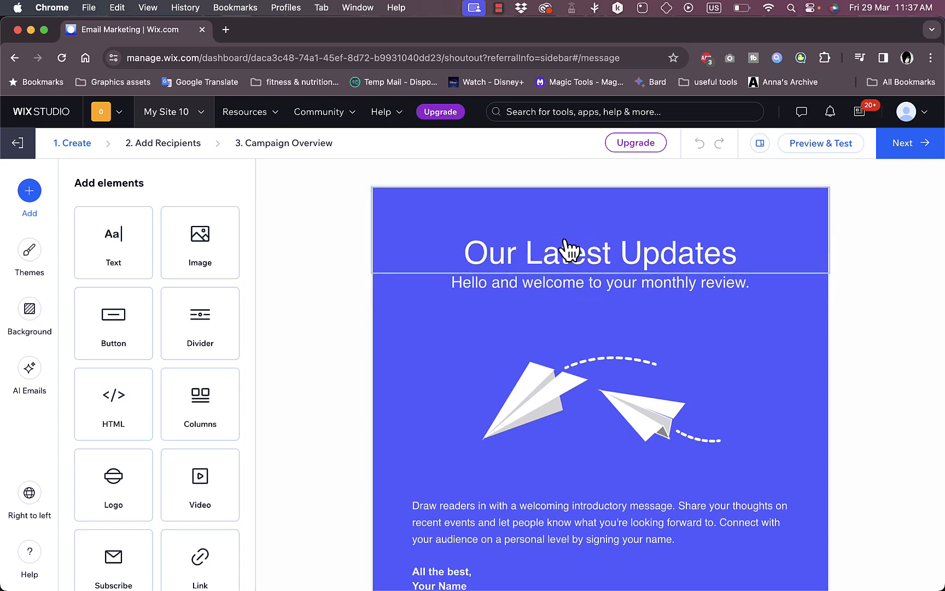
left_click(612, 243)
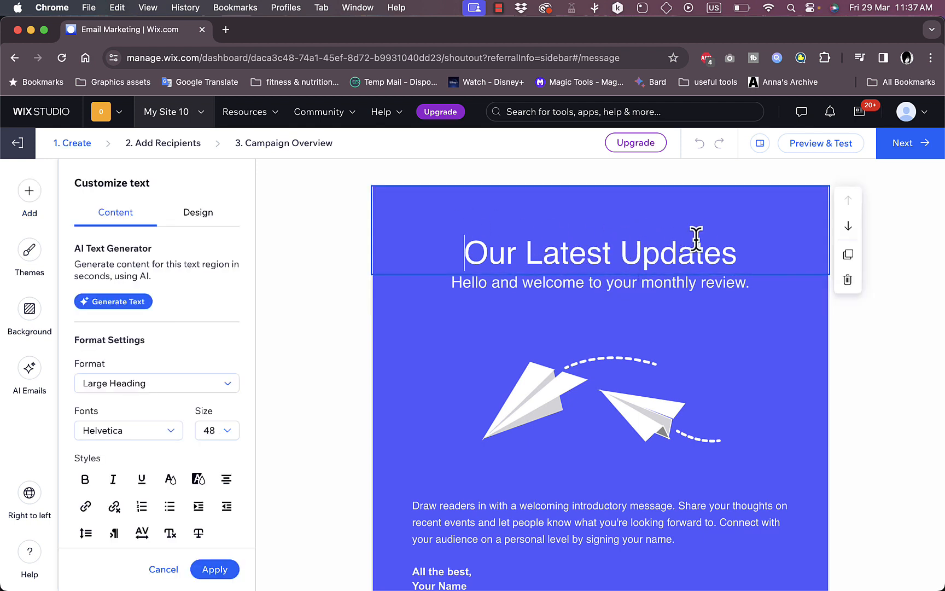
left_click_drag(736, 249, 470, 243)
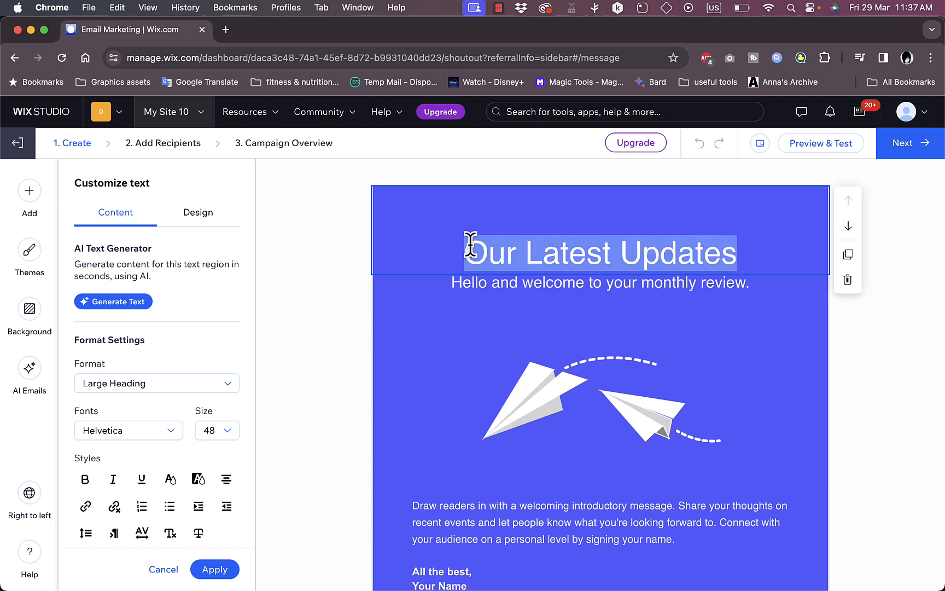
type("test ")
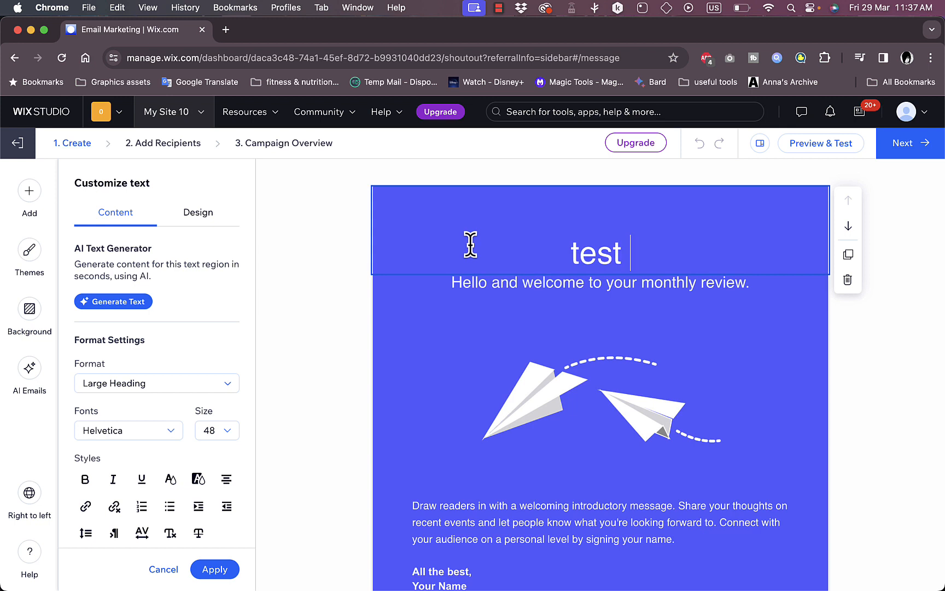
type("campaign")
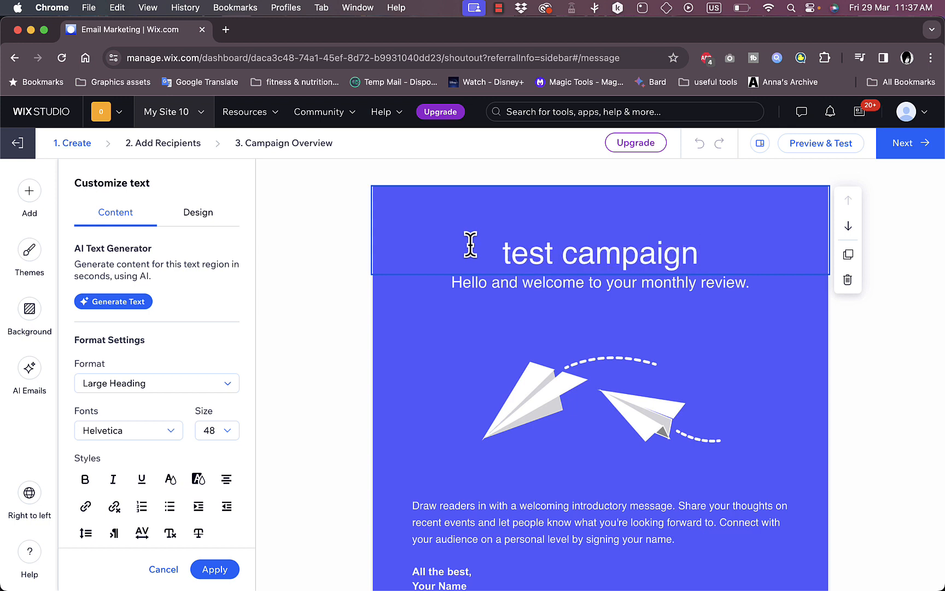
left_click(847, 225)
left_click(847, 239)
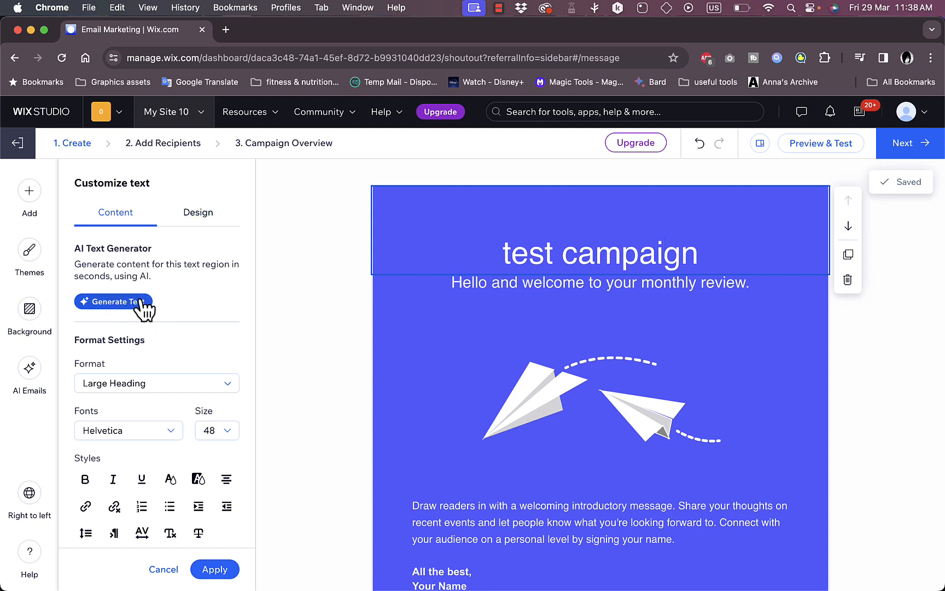
Try the Medium Heading and Large Paragraph formats on the email's title and return it to Large Heading
left_click(193, 390)
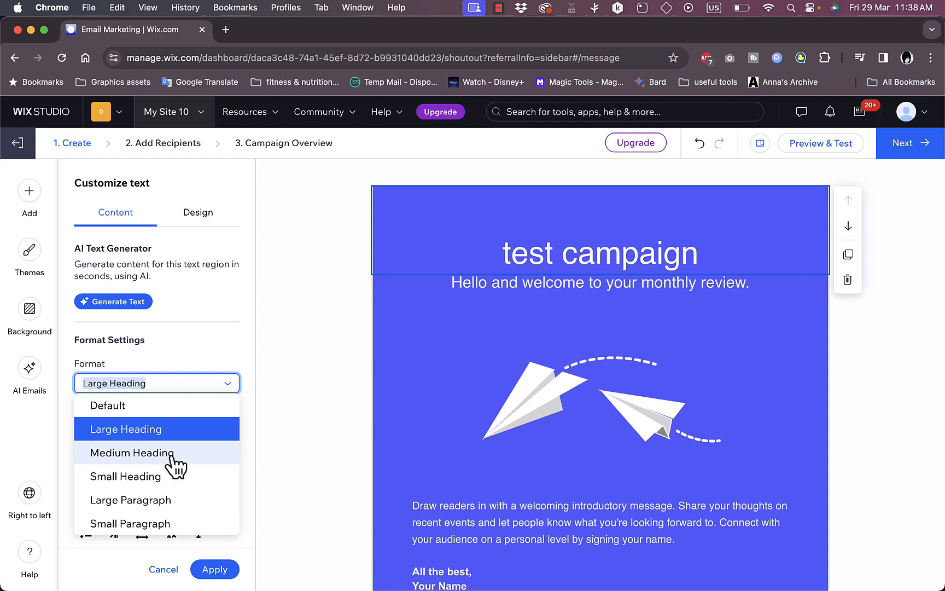
left_click(172, 455)
left_click(178, 384)
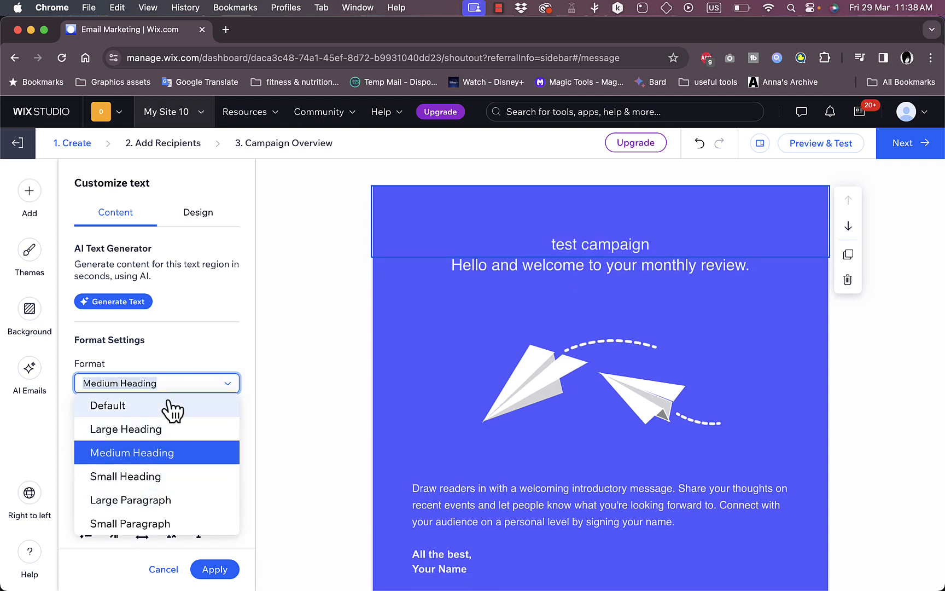
left_click(157, 500)
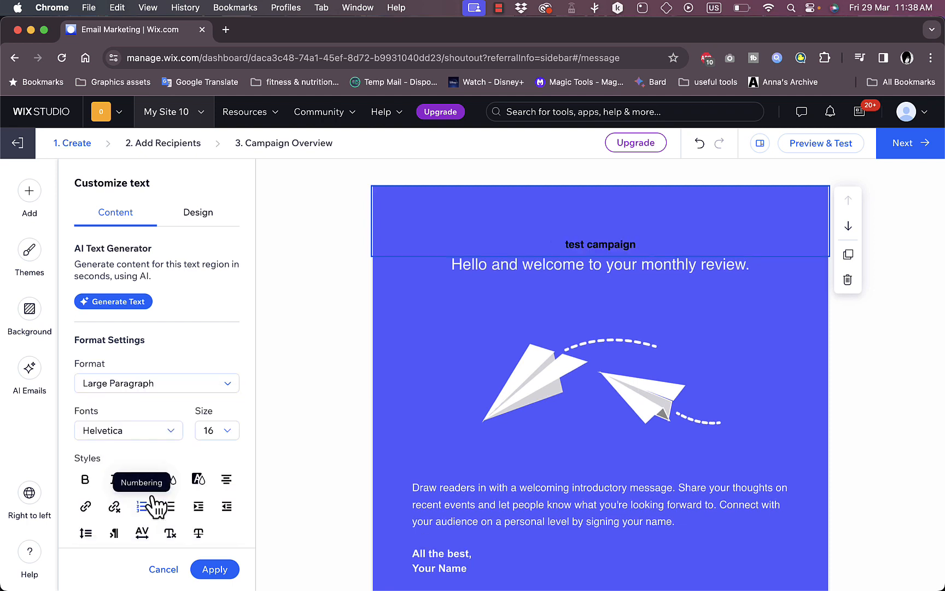
left_click(174, 384)
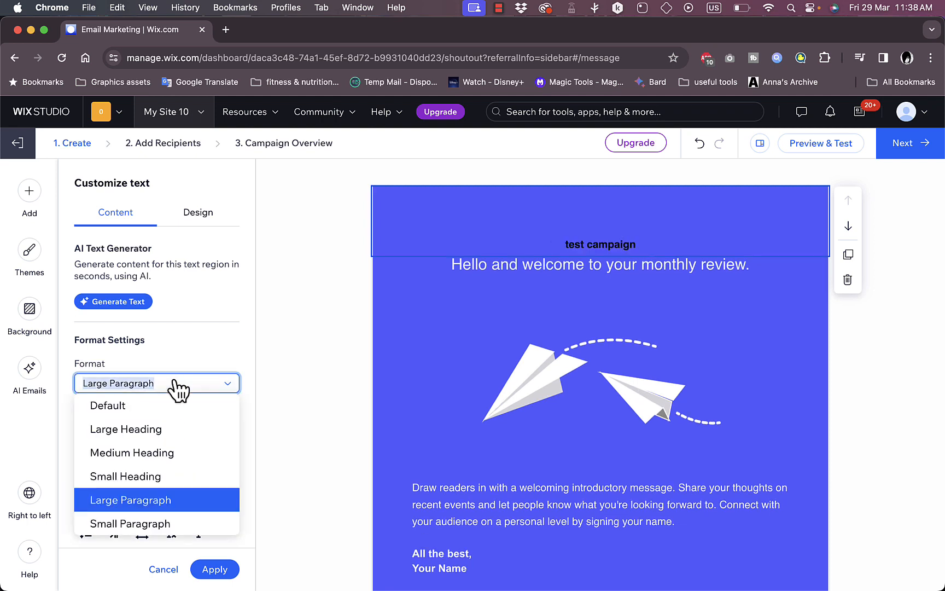
left_click(157, 429)
Try the email's title at font size 18 and at size 96
scroll(268, 360, "down", 3)
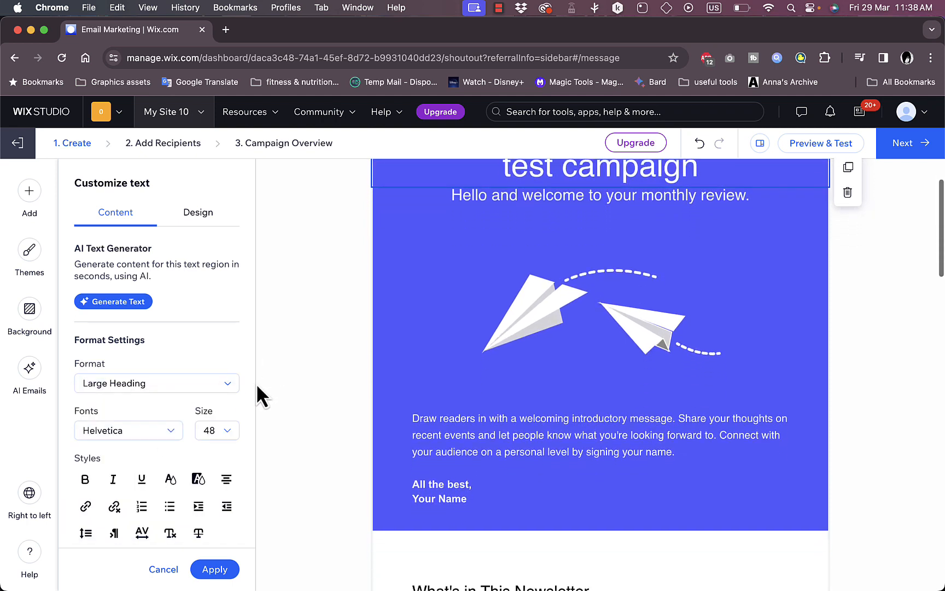
left_click(237, 432)
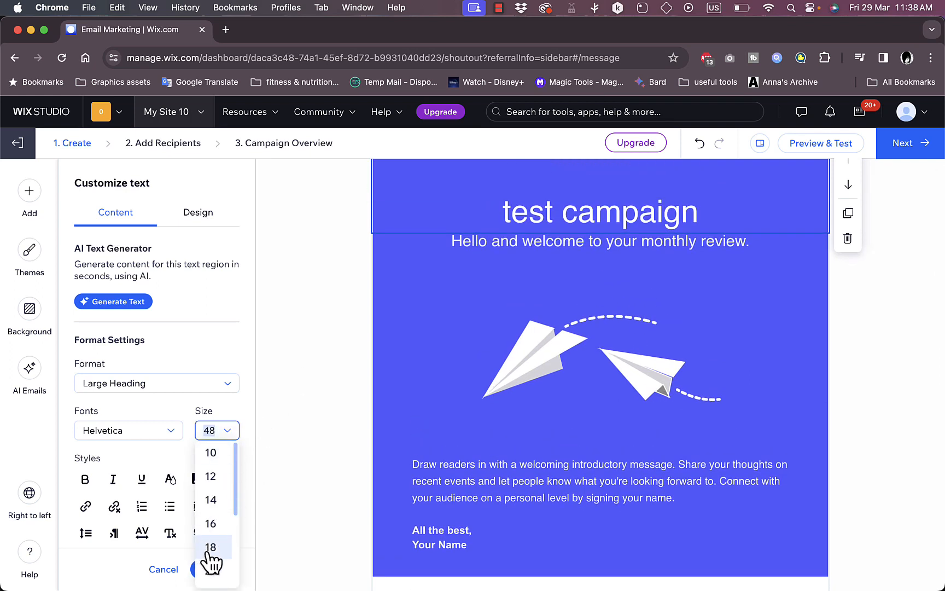
left_click(208, 549)
left_click(221, 432)
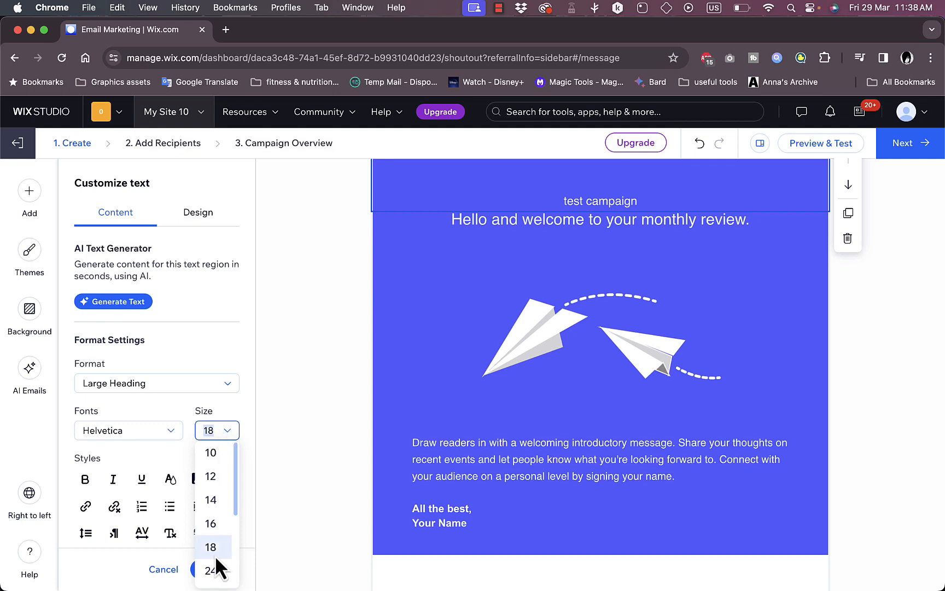
scroll(217, 565, "down", 3)
left_click(212, 575)
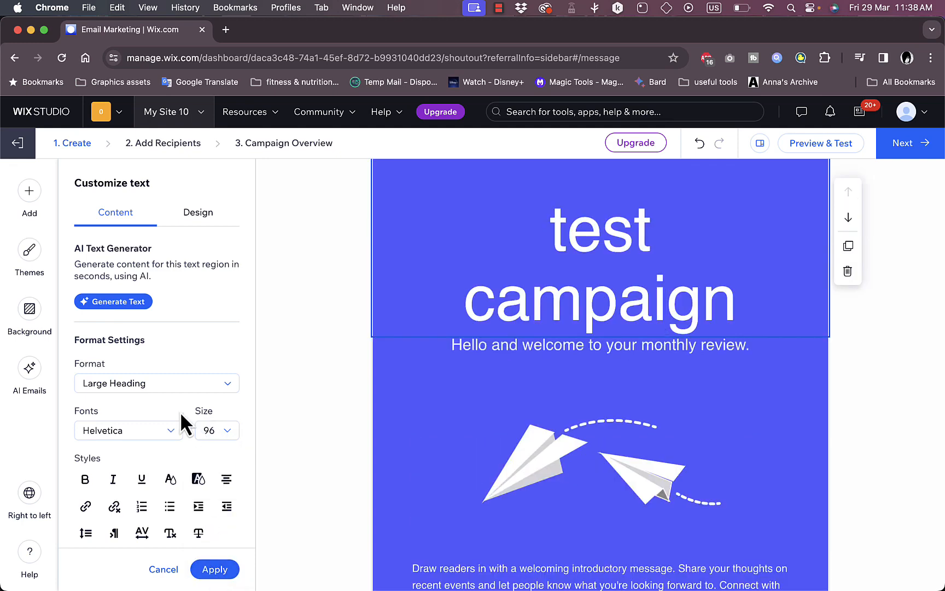
Set the title's font to Comic Sans and its size to 72
left_click(127, 432)
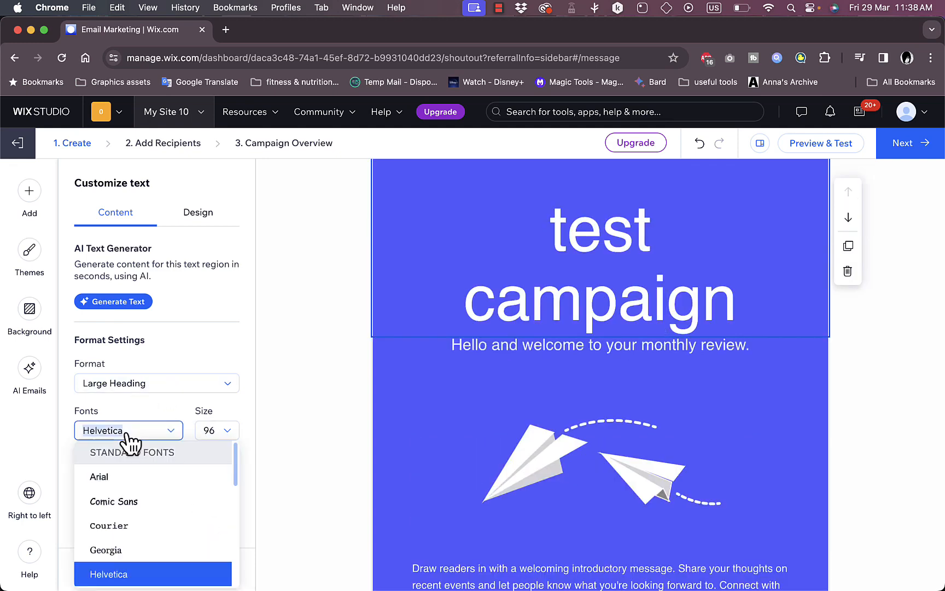
left_click(132, 503)
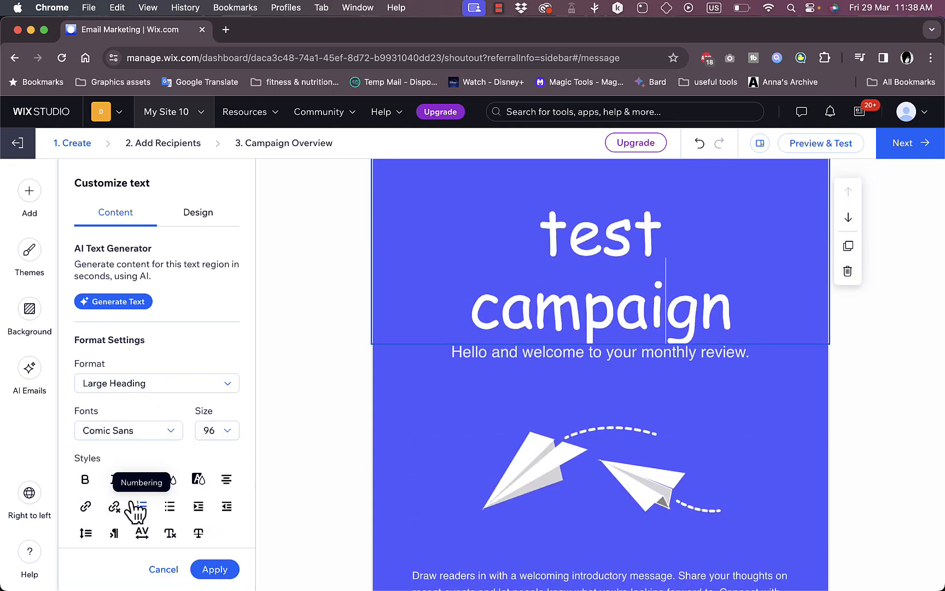
left_click(230, 430)
scroll(214, 546, "down", 3)
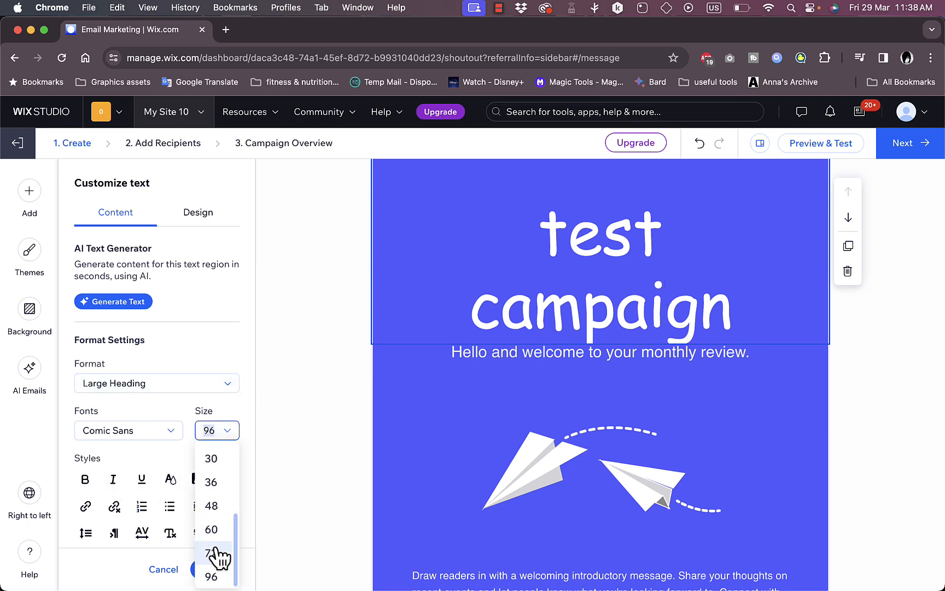
left_click(212, 554)
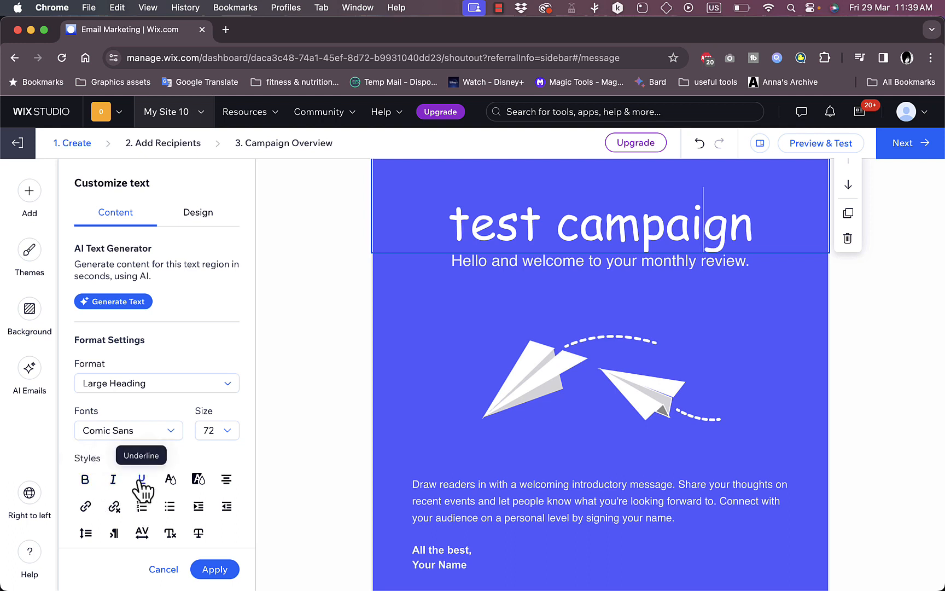
Try to color the email's title red (#FD0000)
left_click(170, 480)
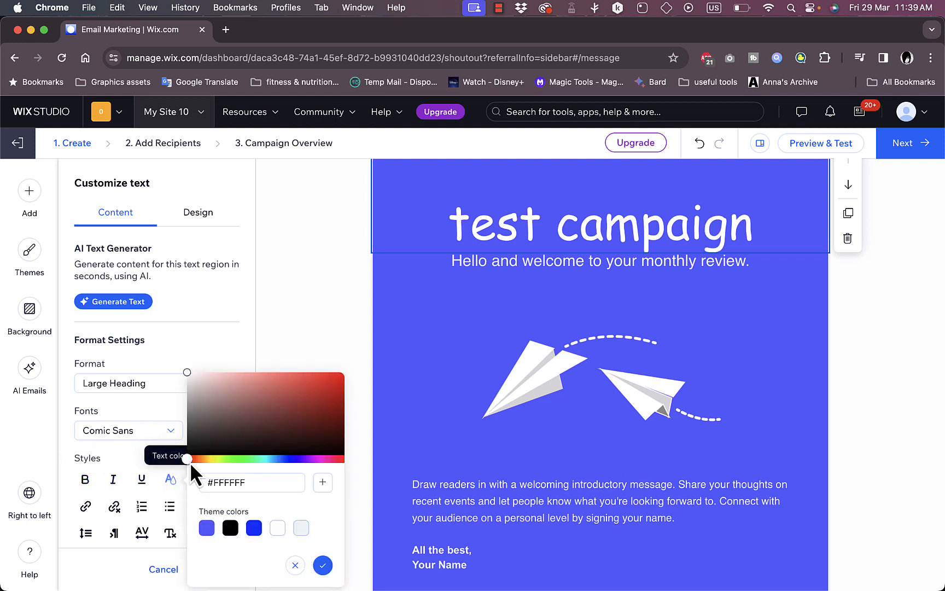
left_click_drag(293, 391, 359, 381)
left_click(358, 382)
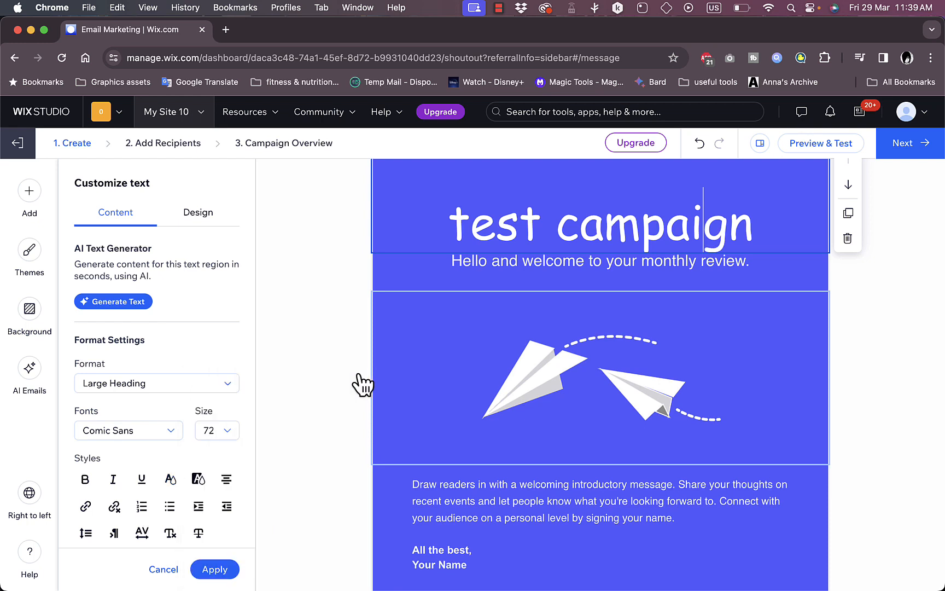
left_click(169, 480)
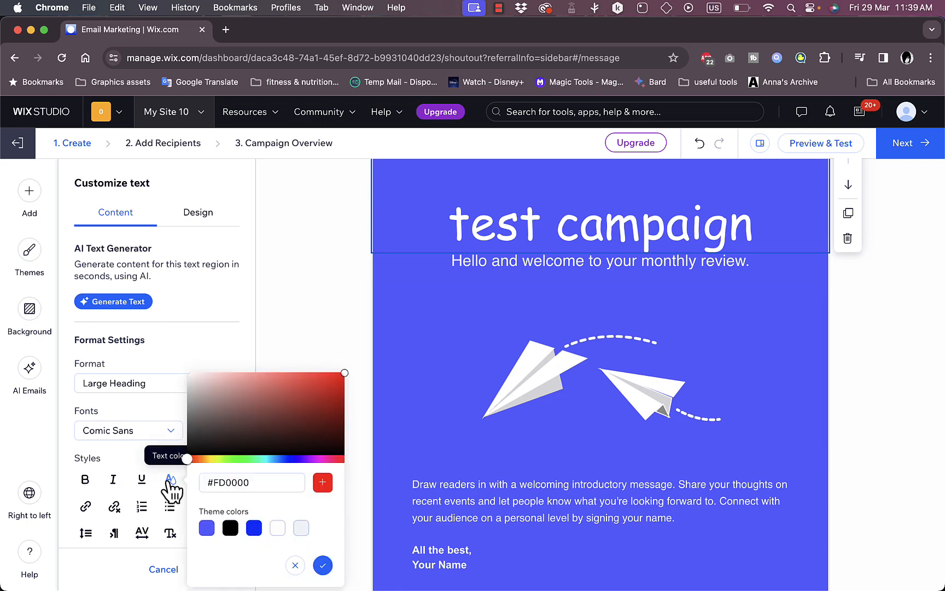
Color the whole "test campaign" title red with text color #FB0707
triple_click(626, 229)
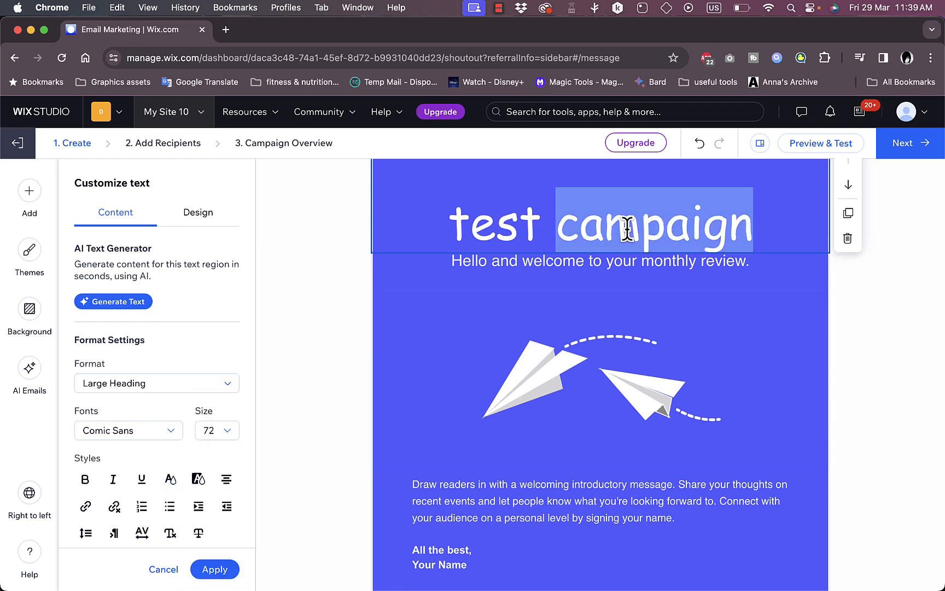
left_click(170, 481)
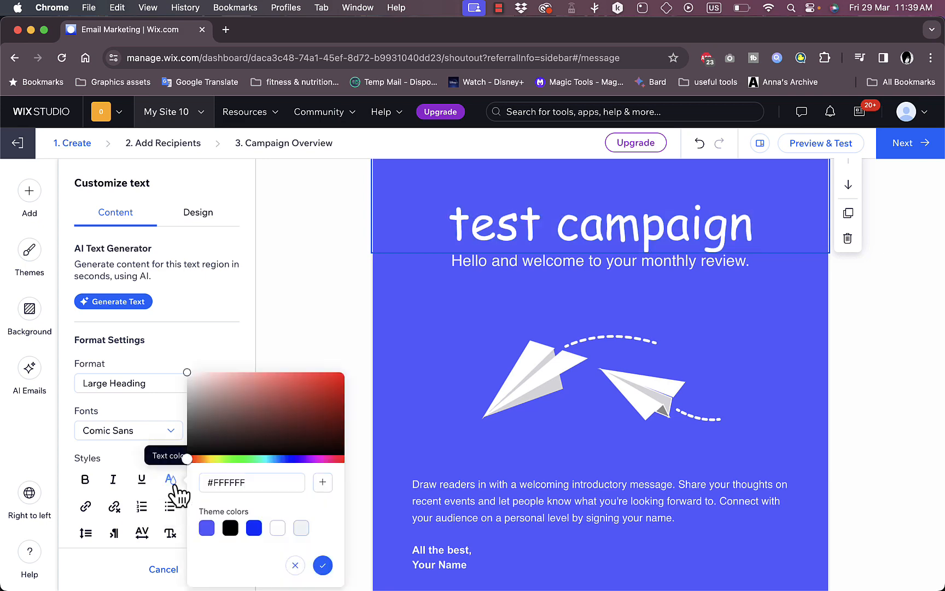
left_click_drag(307, 390, 339, 375)
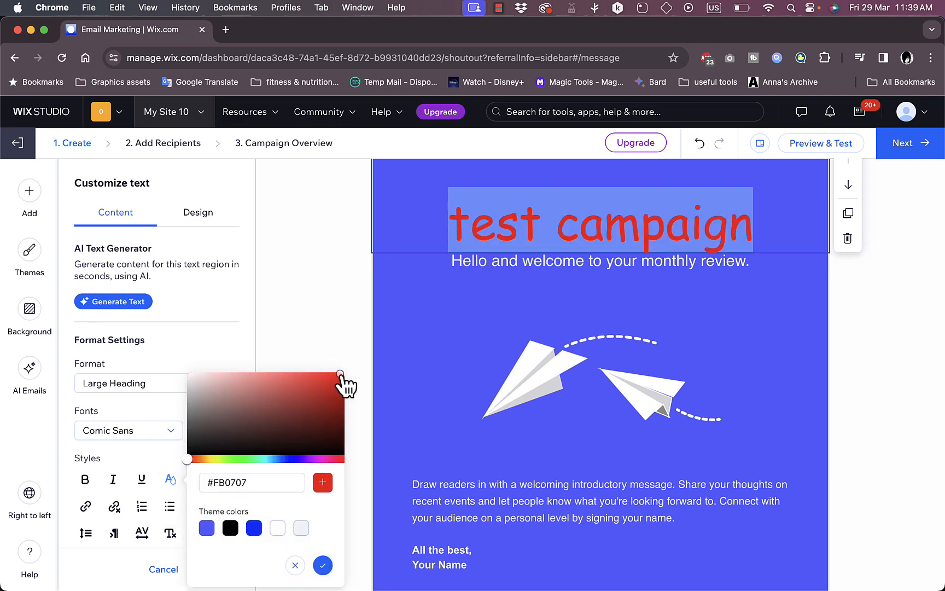
left_click(300, 321)
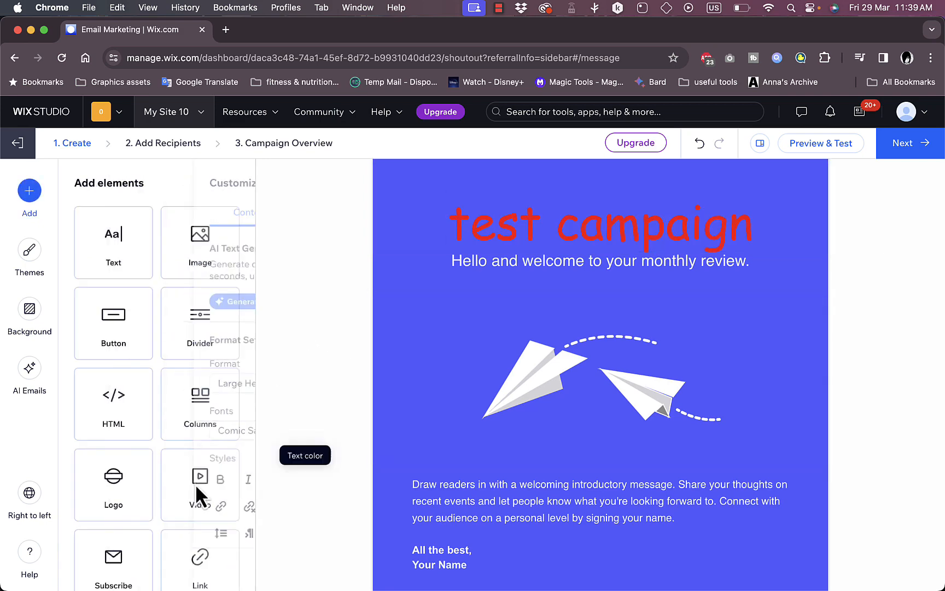
Examine the text alignment options for the email's title
double_click(604, 218)
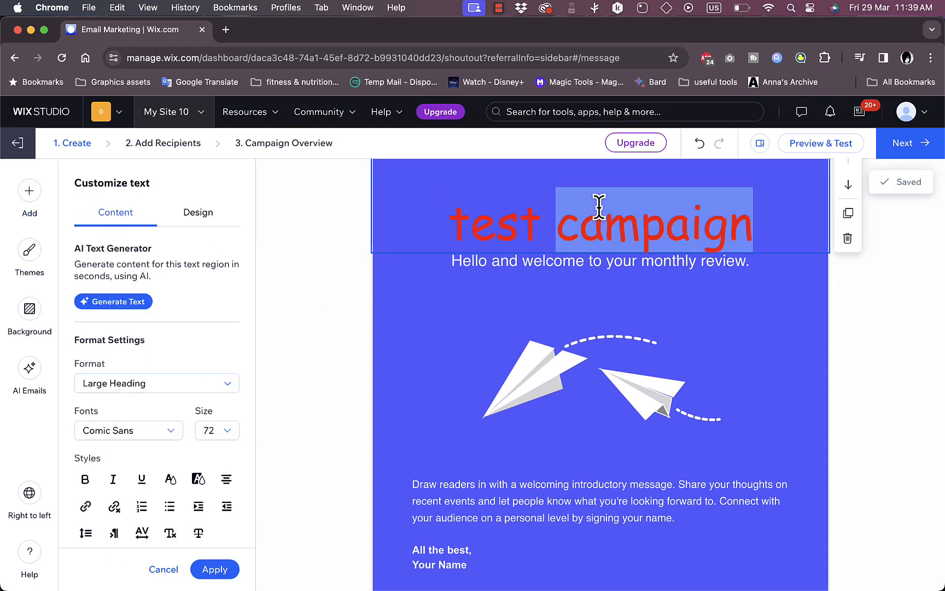
left_click(749, 226)
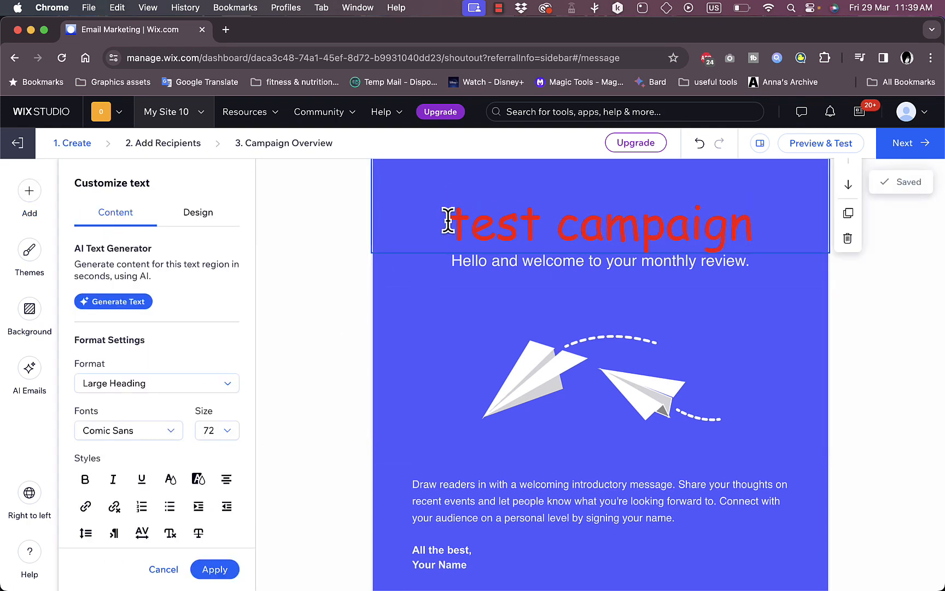
triple_click(448, 221)
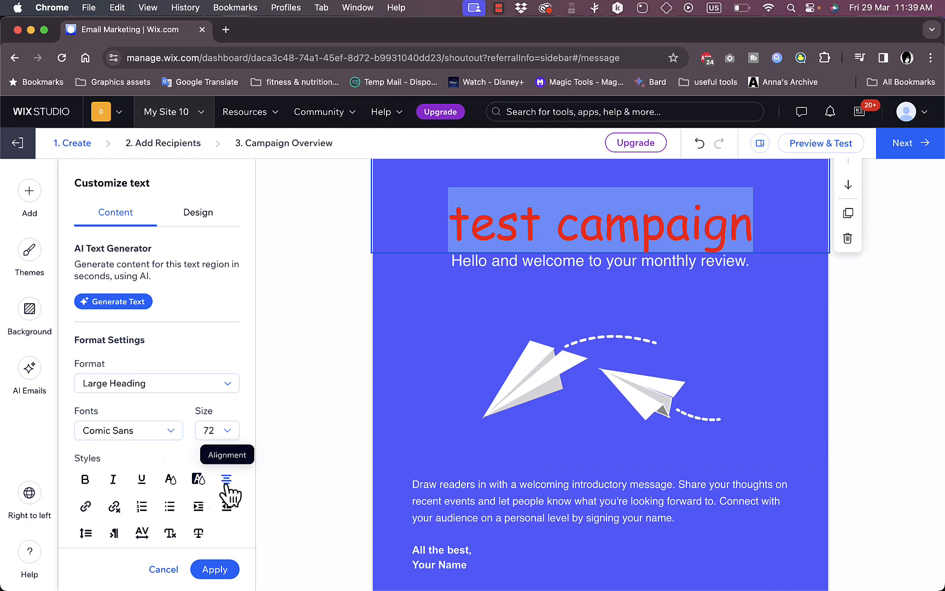
left_click(226, 479)
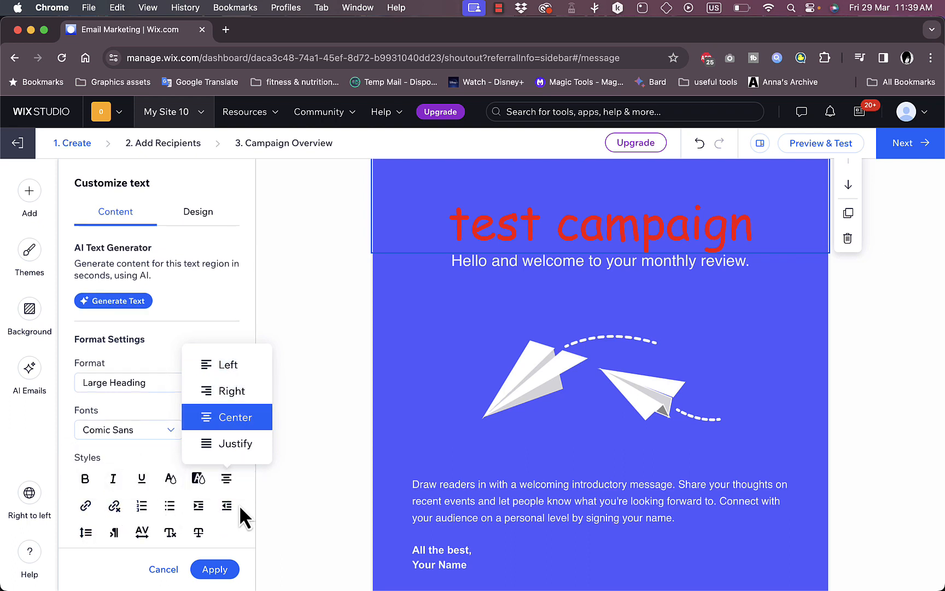
scroll(239, 505, "down", 2)
scroll(220, 306, "up", 2)
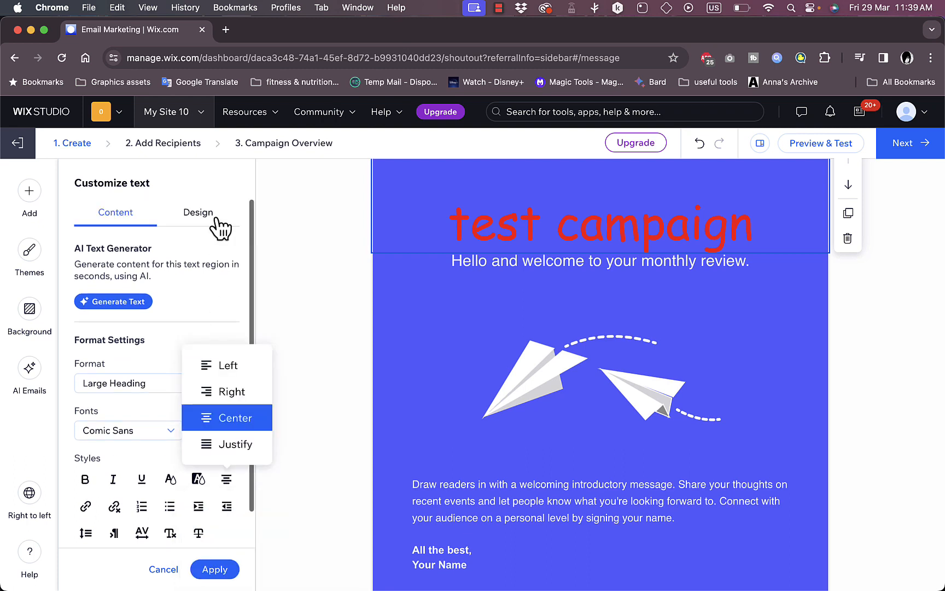
Fill the title block's background with light lavender, #BABCE7
left_click(210, 214)
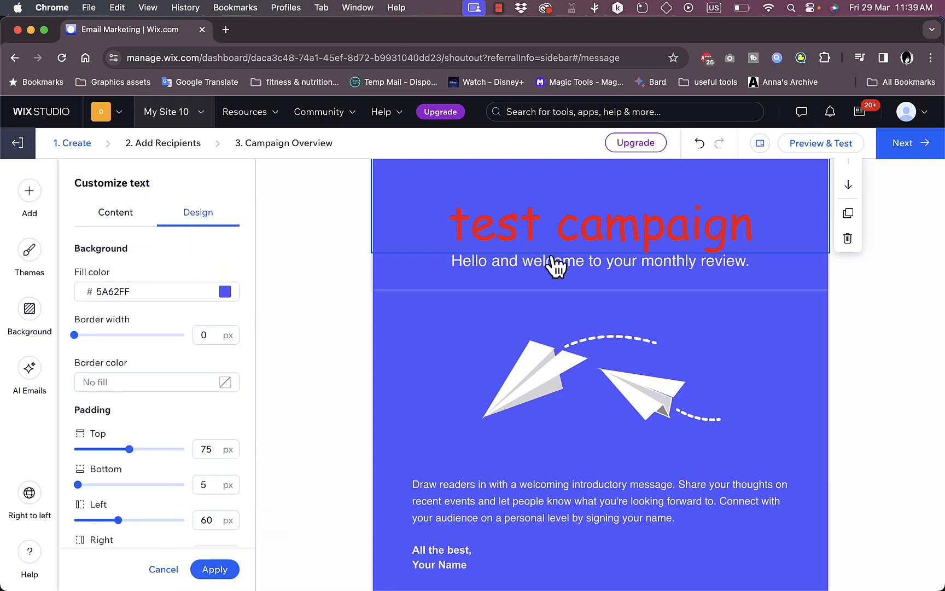
left_click(219, 291)
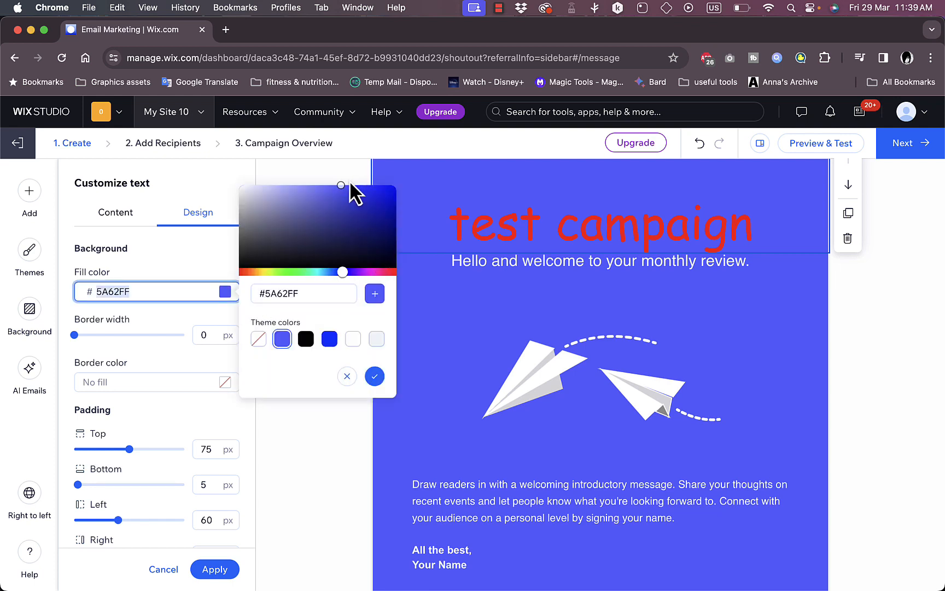
left_click_drag(350, 183, 270, 193)
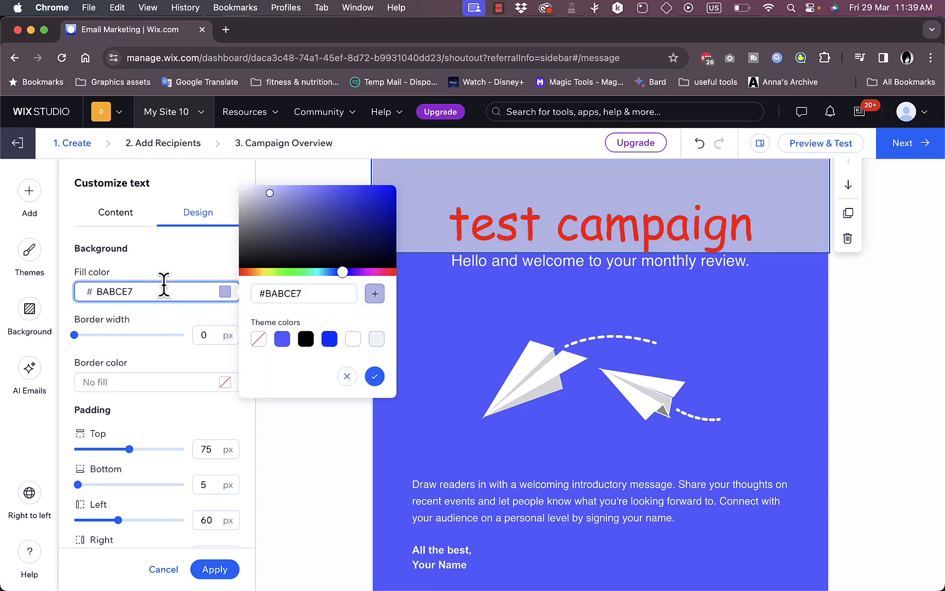
Set the title block's border width to 6 px, its top padding to 68 px and its bottom padding to 57 px
left_click_drag(77, 334, 141, 336)
mouse_move(129, 449)
left_mouse_down()
mouse_move(75, 449)
mouse_move(123, 449)
left_mouse_up()
left_click_drag(77, 484, 116, 485)
scroll(179, 451, "down", 2)
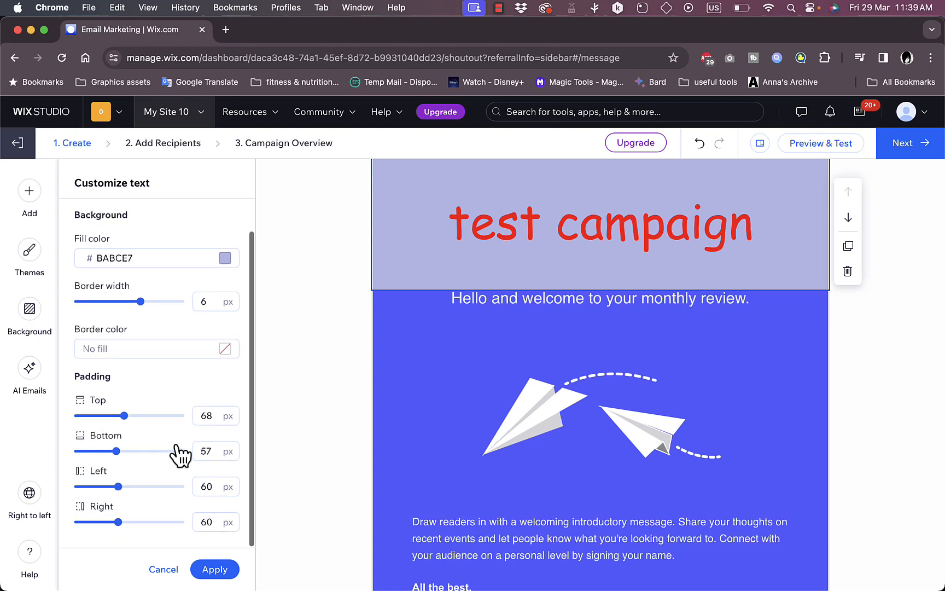
scroll(179, 452, "up", 2)
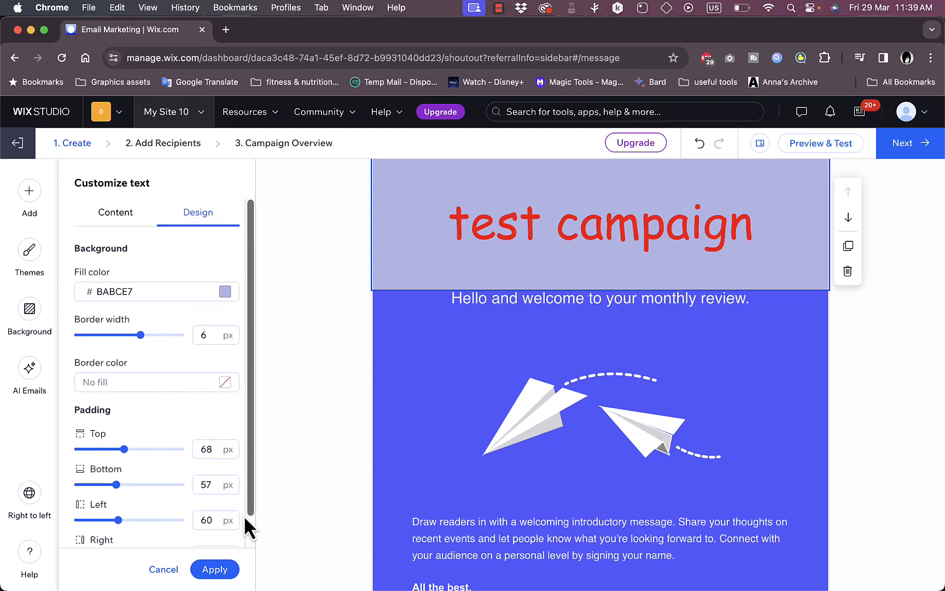
Replace the paper-plane image with the Pink Skirt photo from the Media from Wix collection
left_click(567, 303)
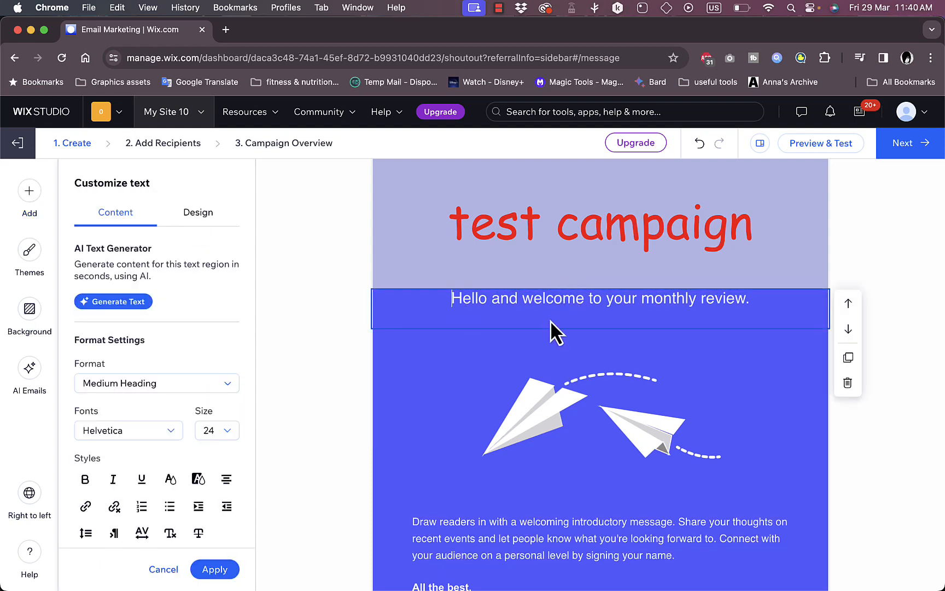
left_click(533, 390)
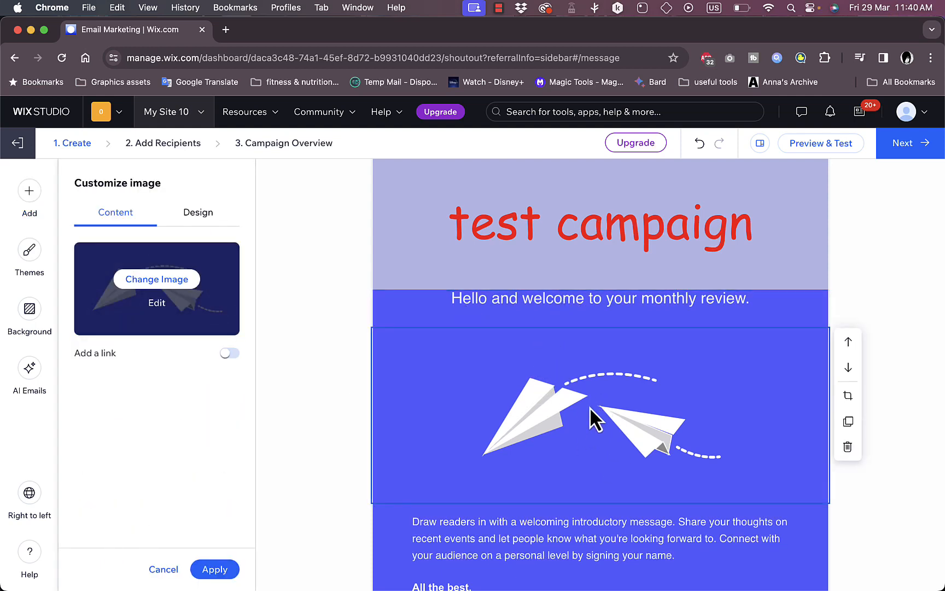
left_click(199, 224)
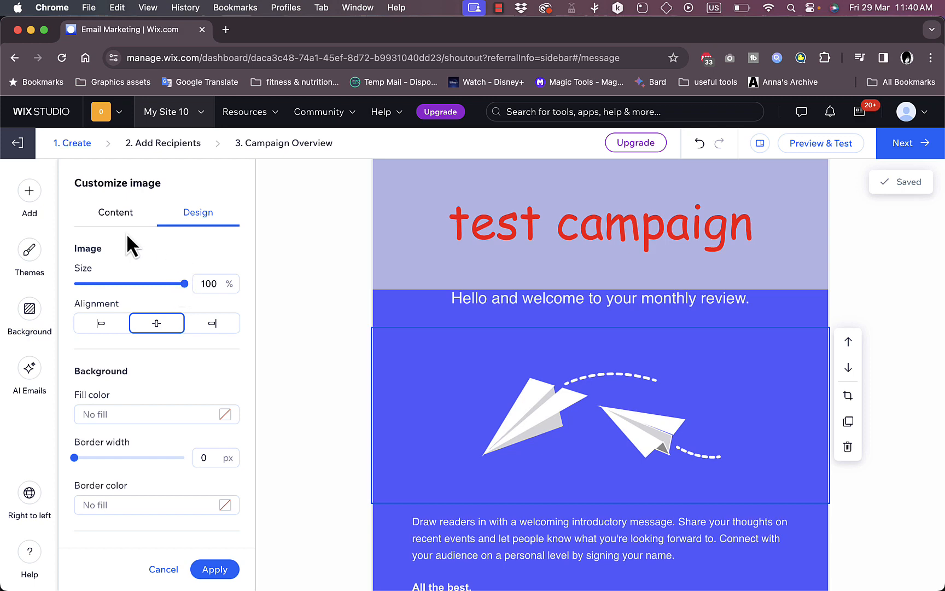
left_click(117, 217)
left_click(168, 281)
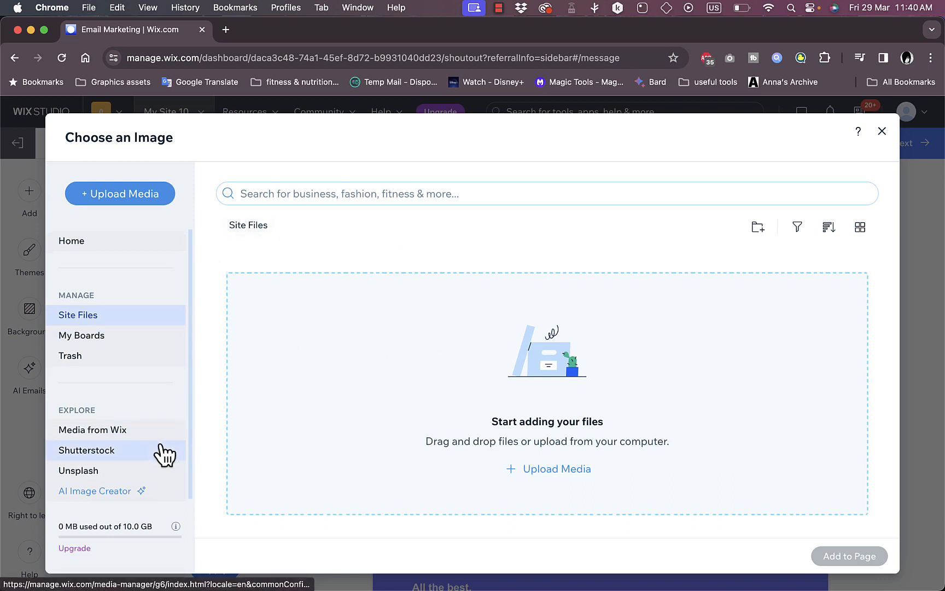
left_click(97, 432)
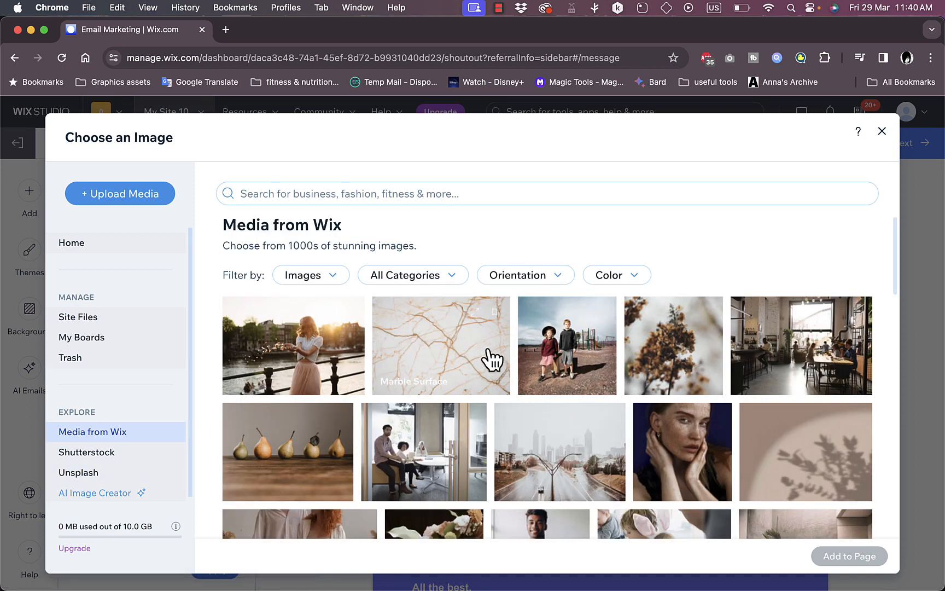
left_click(308, 365)
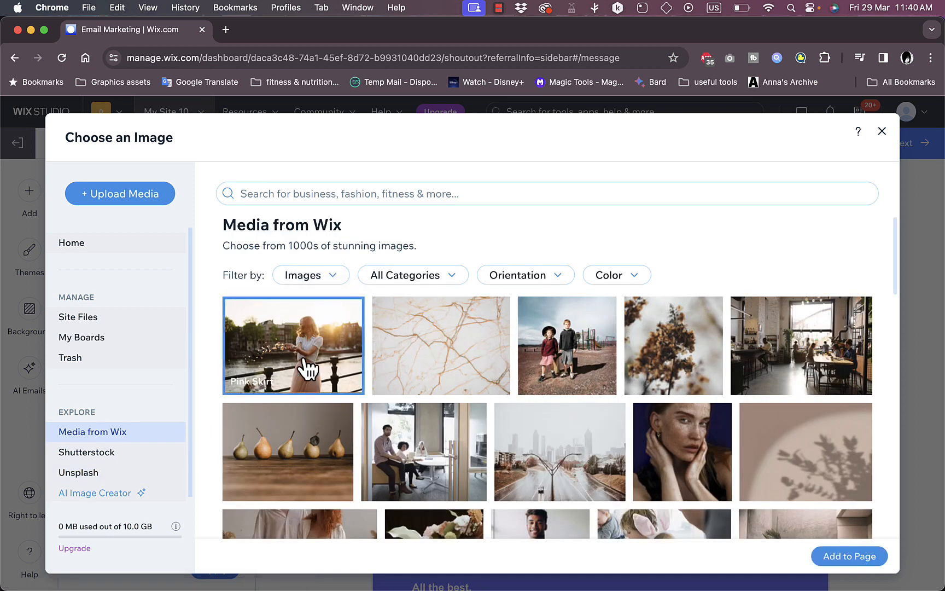
left_click(843, 560)
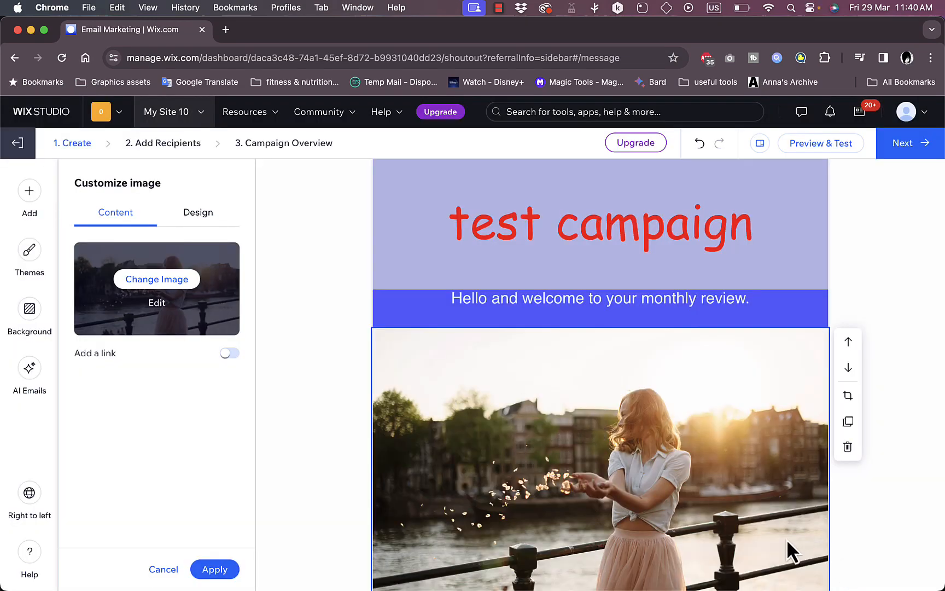
Try the link option on the photo and switch it back off
left_click(229, 353)
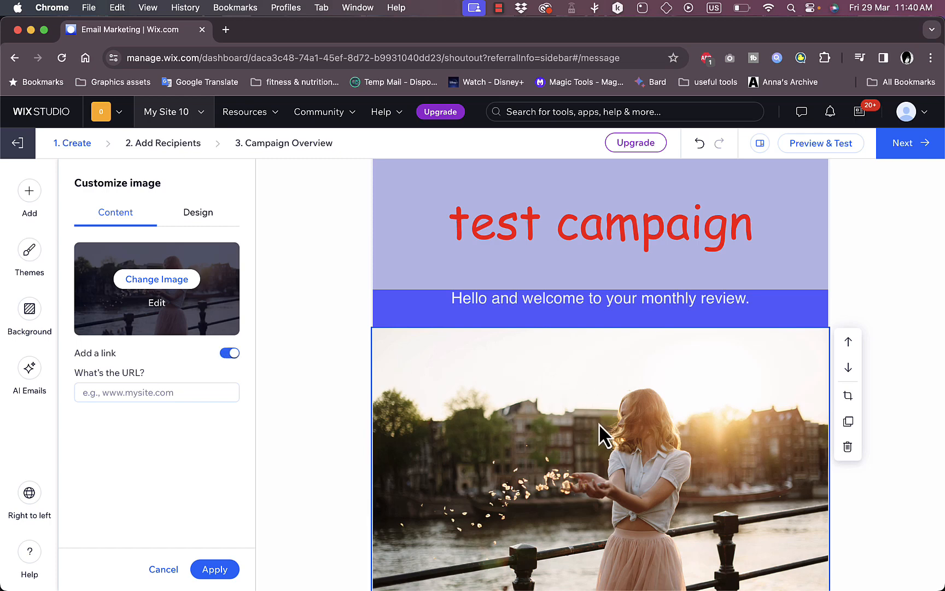
left_click(174, 395)
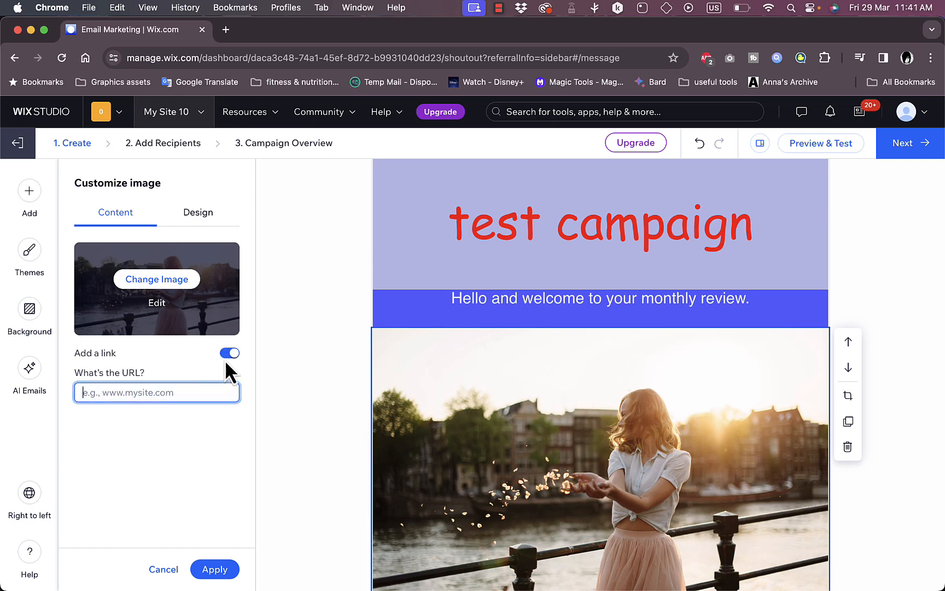
left_click(228, 354)
Reduce the photo's size to 63% and try right and left alignment before returning it to center
left_click(209, 215)
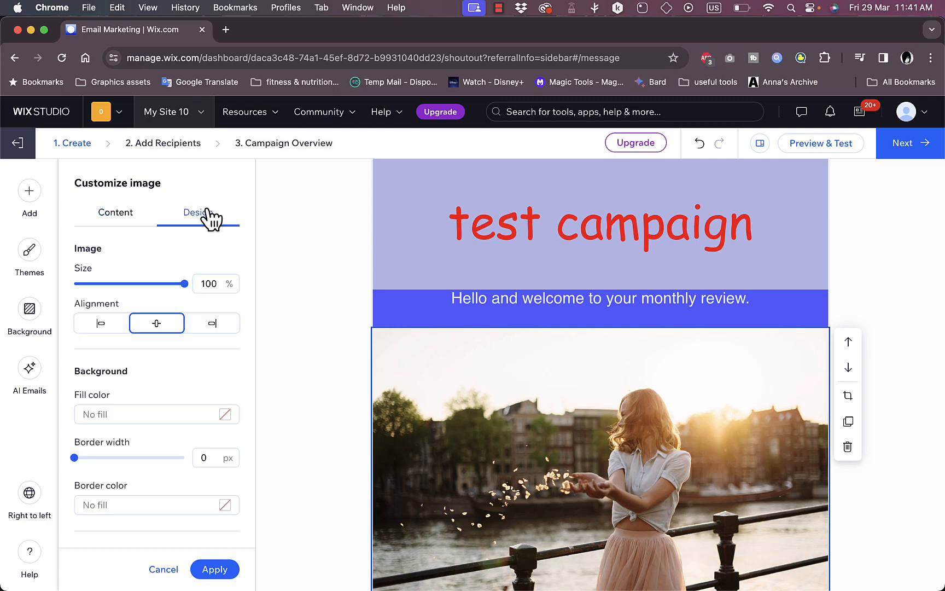
left_click_drag(184, 285, 144, 285)
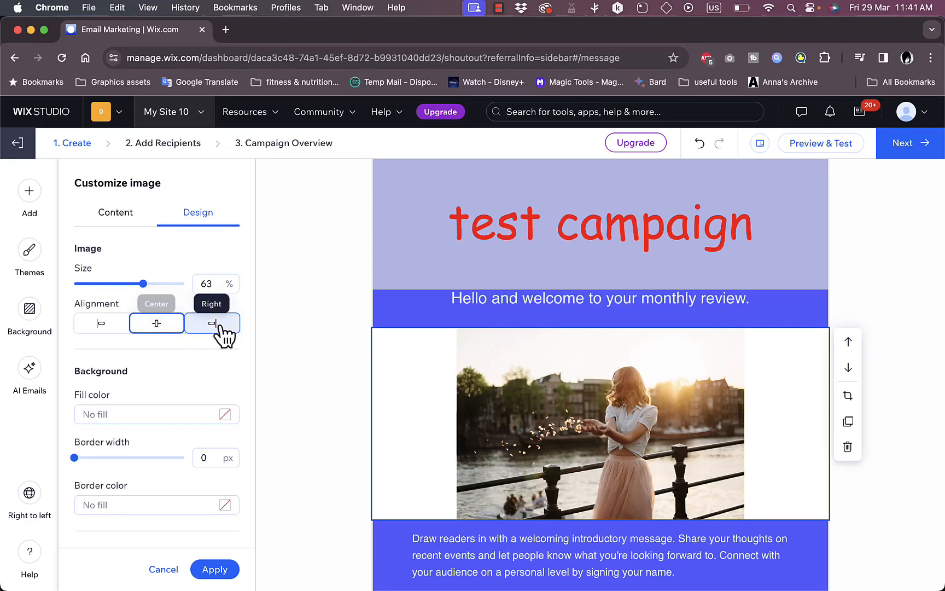
left_click(224, 332)
left_click(121, 331)
left_click(147, 327)
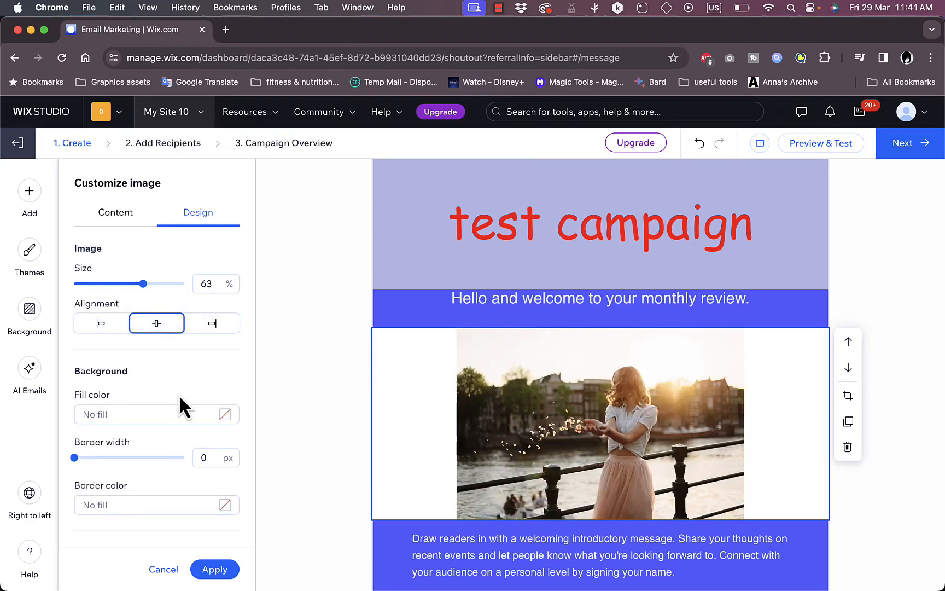
Fill the photo block's background with the blue-violet theme color #5A62FF
left_click(223, 414)
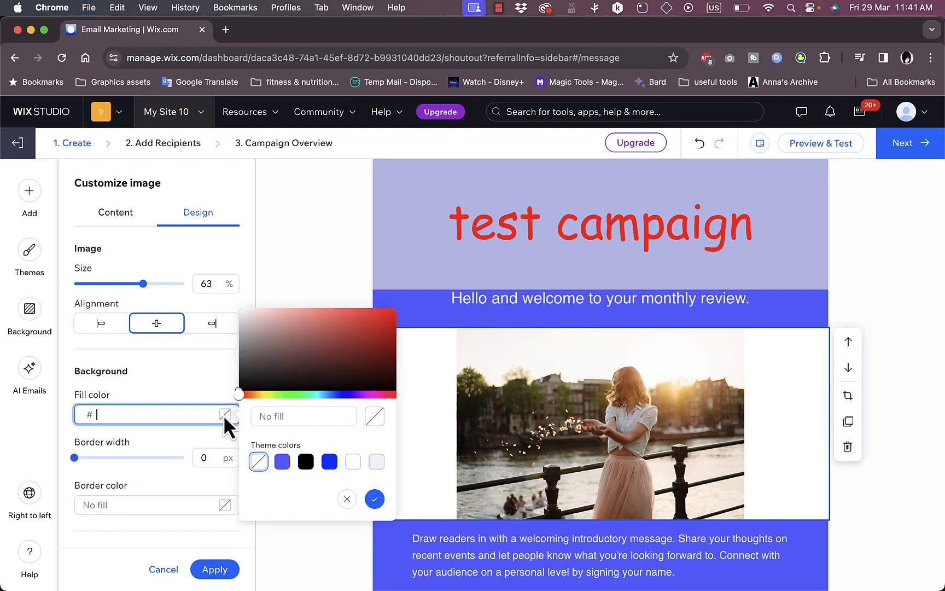
left_click(285, 463)
left_click(167, 392)
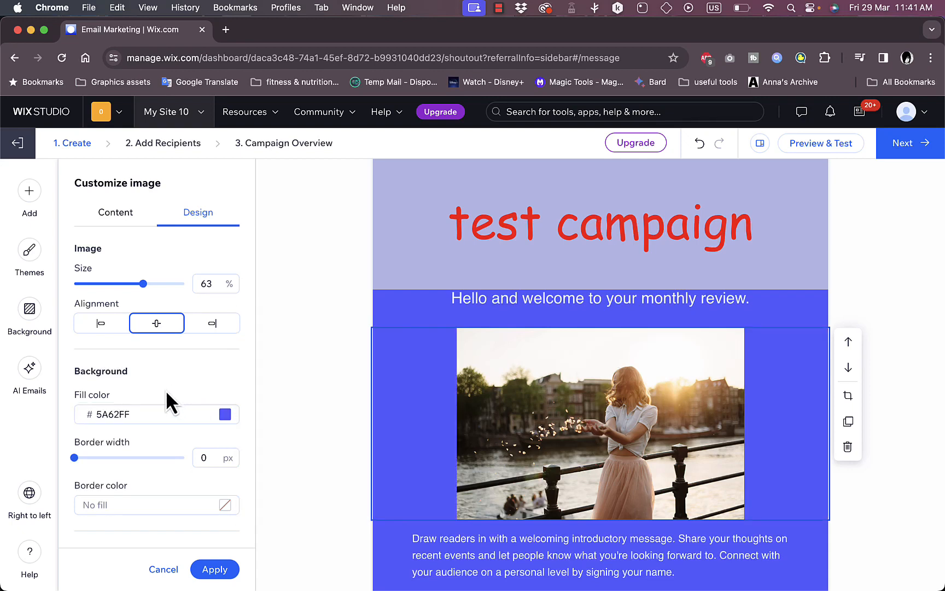
Give the photo block a 7 px wide border in red, #D41919
left_click_drag(76, 458, 152, 459)
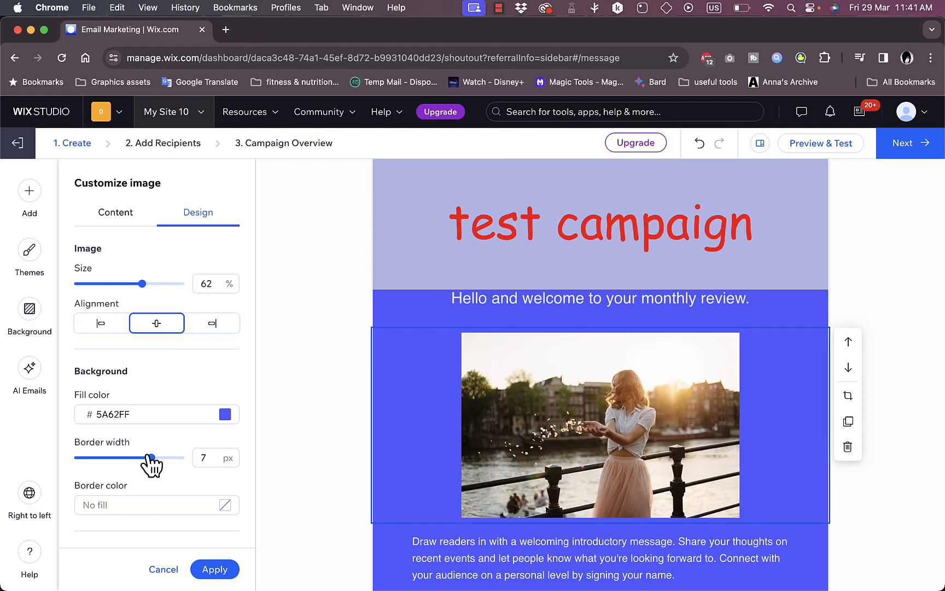
left_click(176, 498)
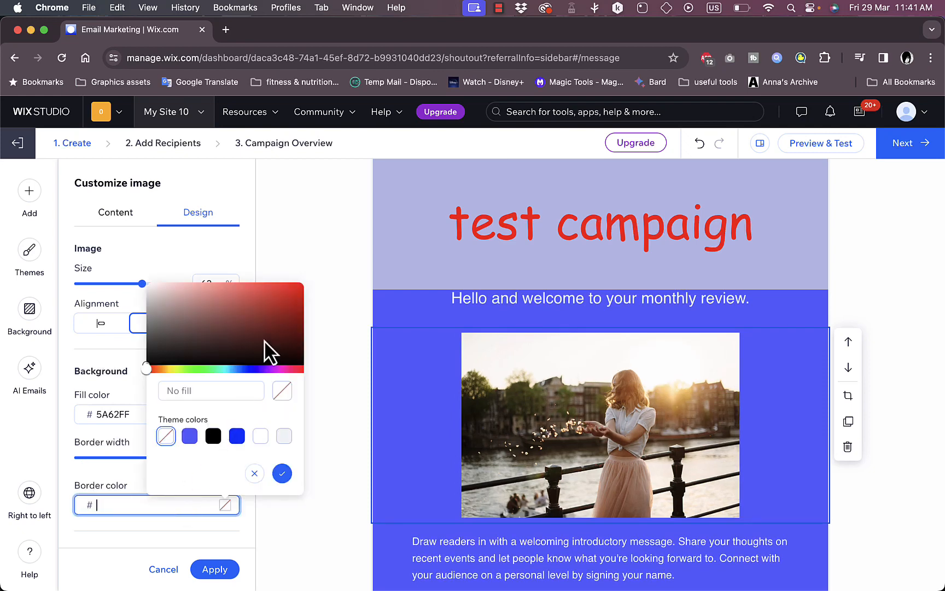
left_click_drag(270, 350, 286, 304)
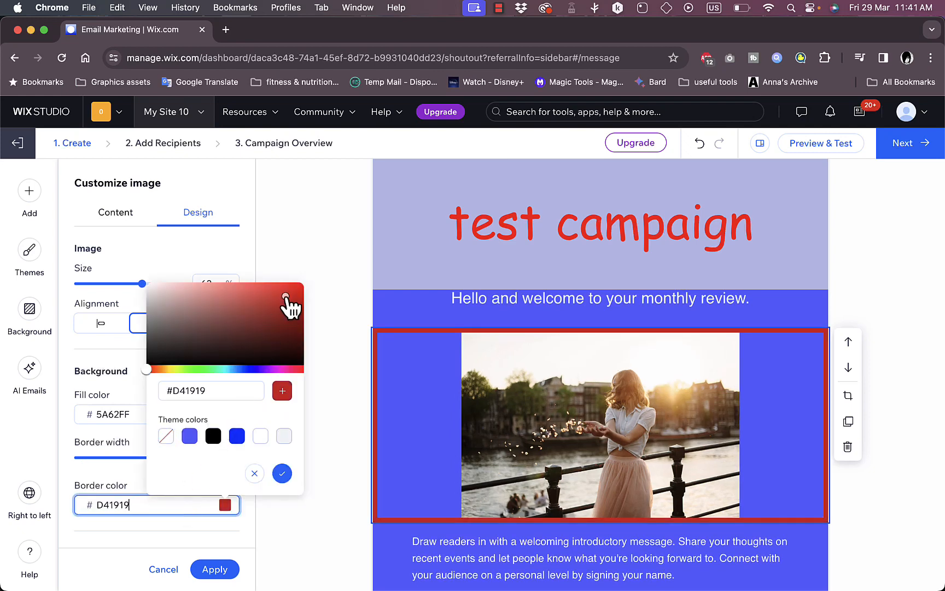
left_click(301, 519)
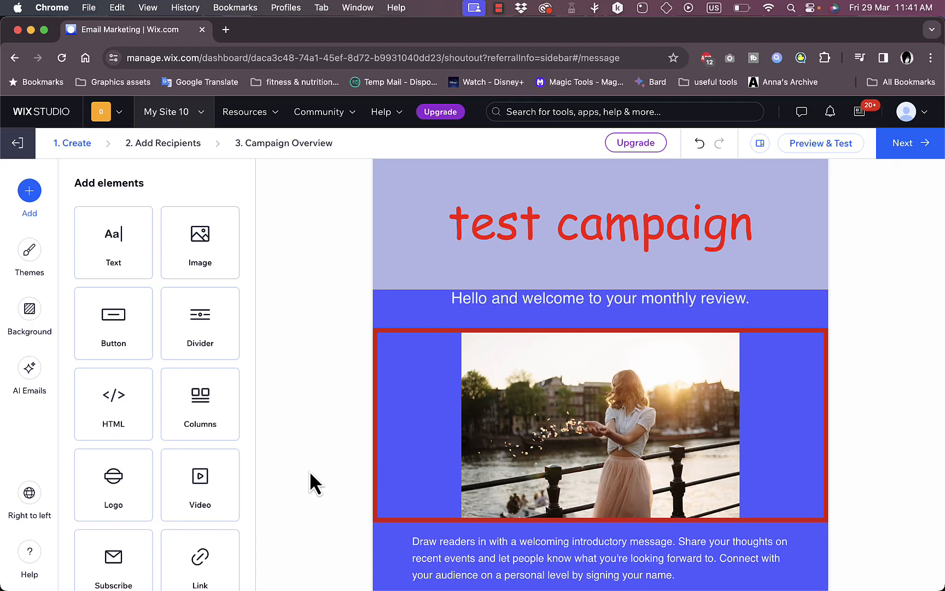
Change the text of the "Read More" button under "What's in This Newsletter" to "click me"
scroll(314, 470, "down", 10)
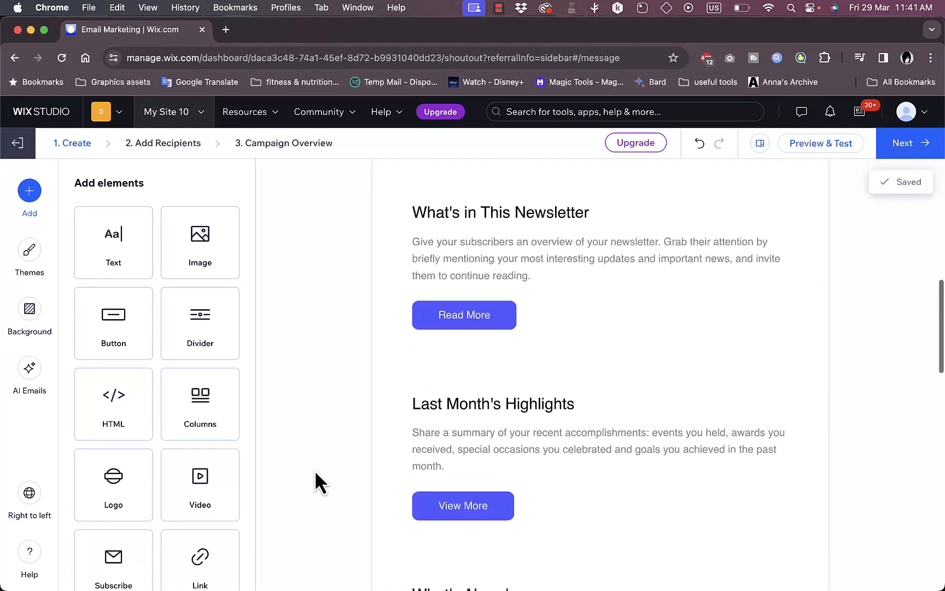
left_click(468, 306)
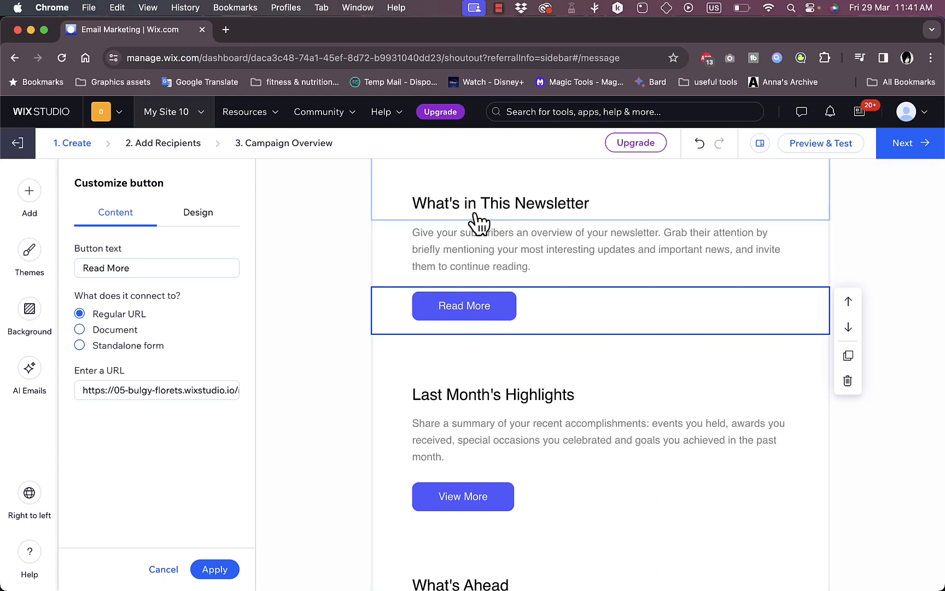
left_click(140, 268)
triple_click(139, 267)
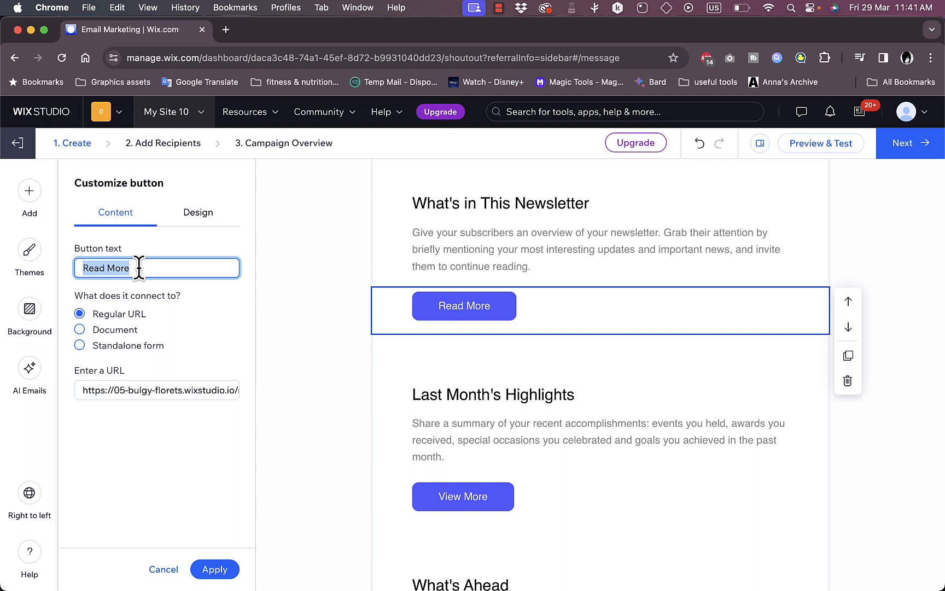
type("clcik")
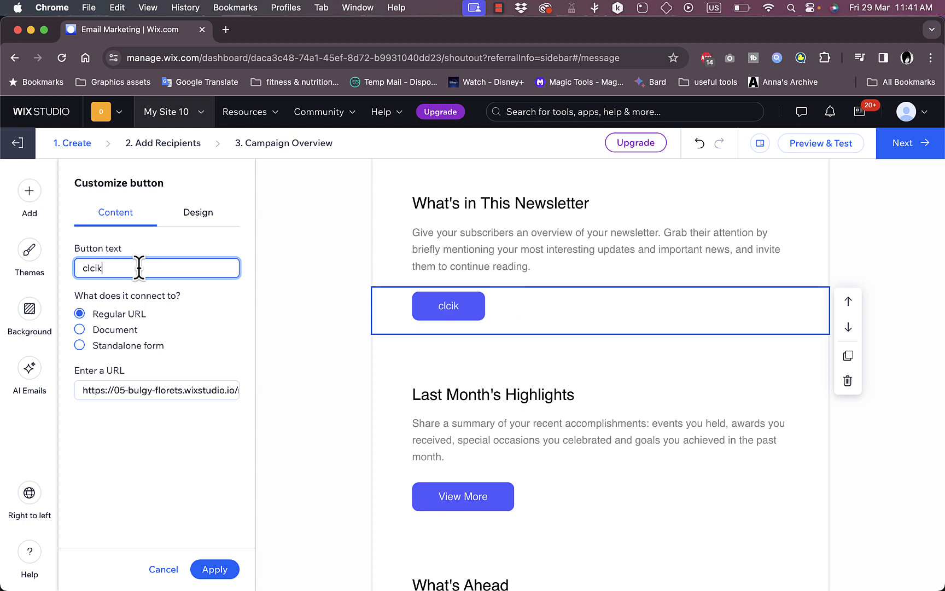
type("ick me")
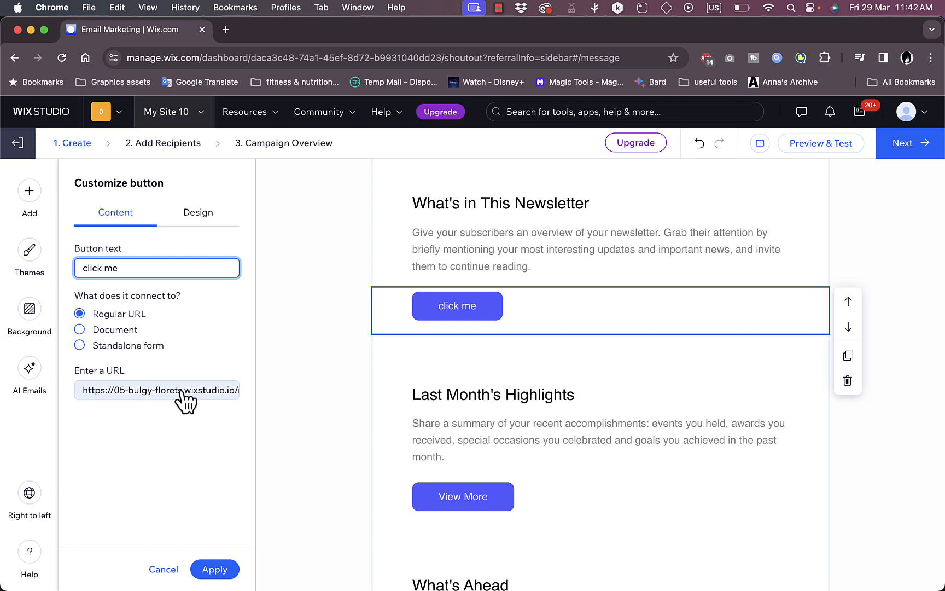
Set the "click me" button's font to Bodoni Poster and its text color to yellow, #F2FF00
left_click(200, 219)
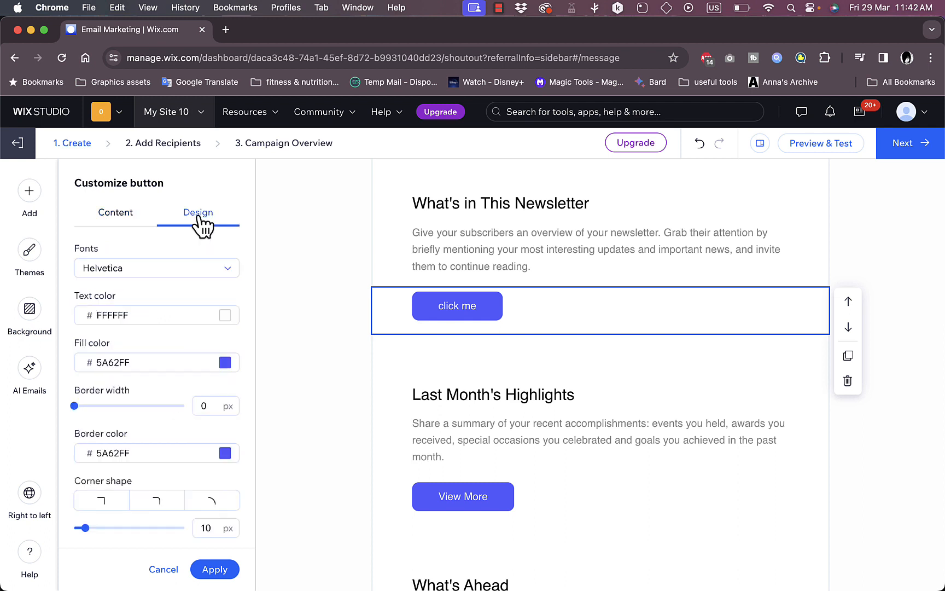
left_click(184, 271)
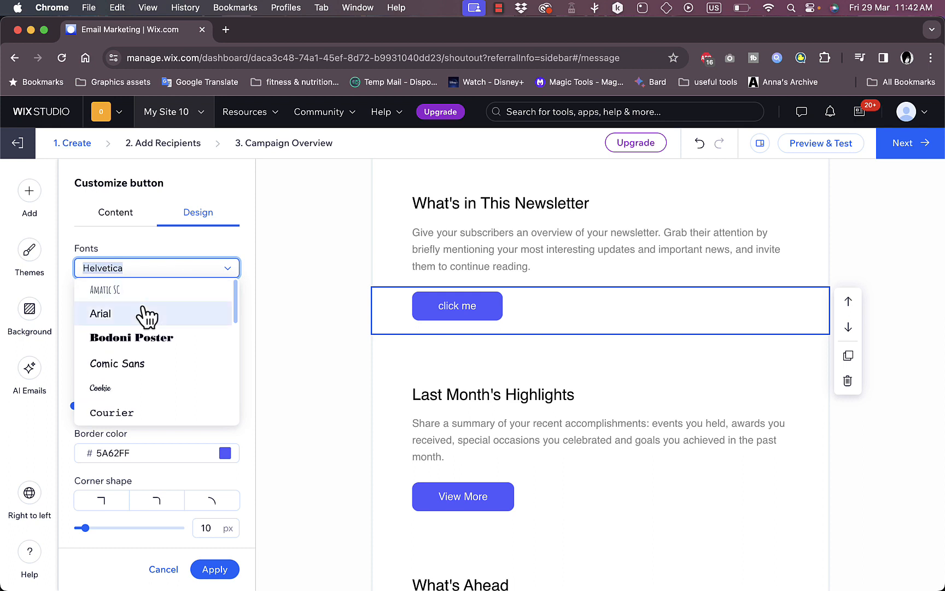
left_click(129, 336)
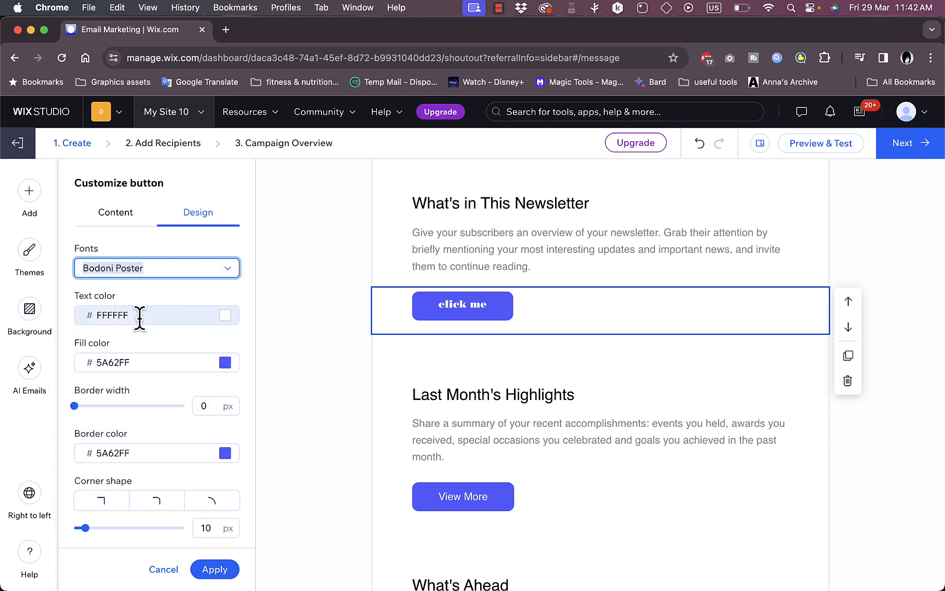
left_click(223, 315)
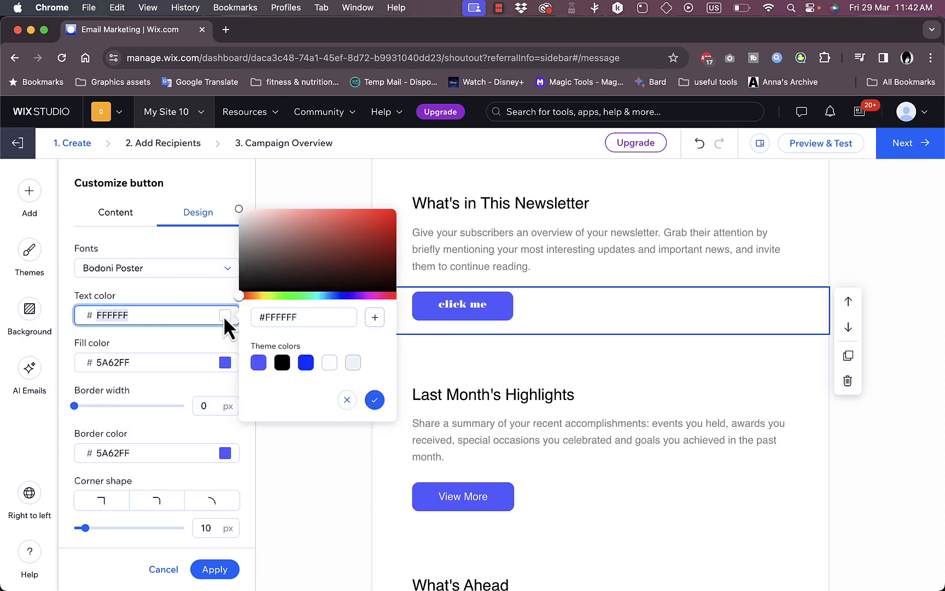
left_click(267, 296)
left_click_drag(312, 241, 423, 200)
Set the "click me" button's own fill color to green, #1CA656
left_click(224, 362)
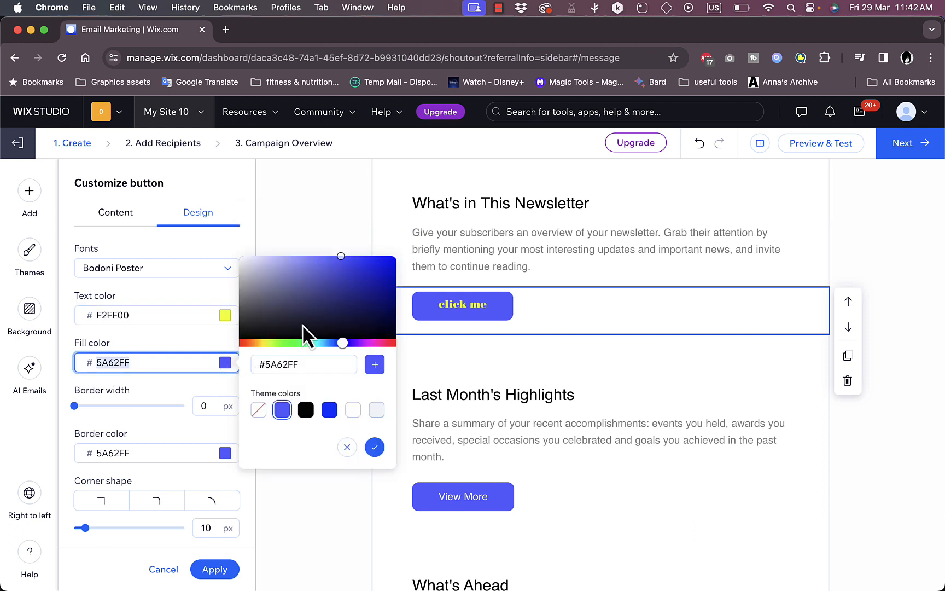
left_click(288, 343)
left_click_drag(287, 343, 303, 343)
left_click_drag(365, 265, 370, 285)
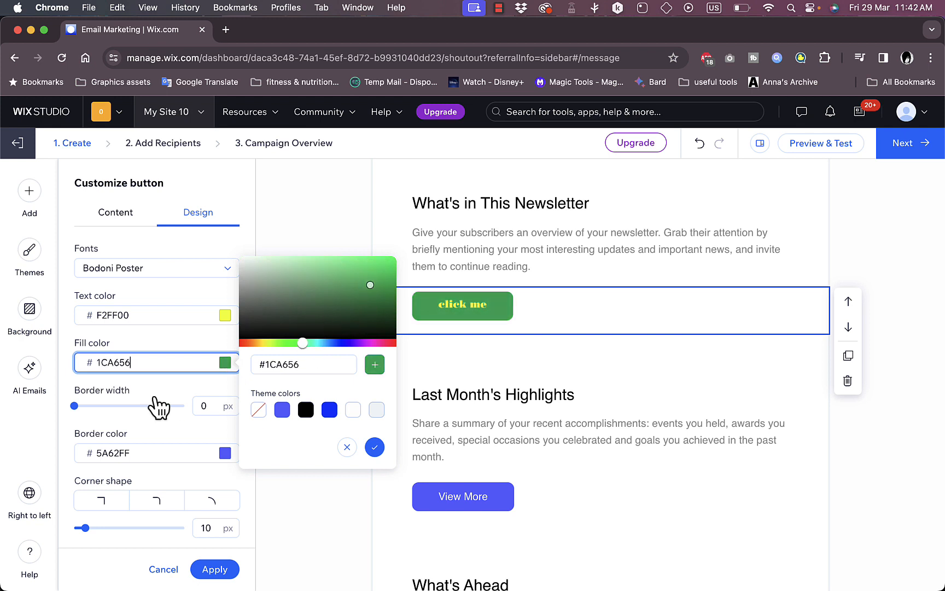
Give the "click me" button a 4 px wide border and center it in its block
left_click_drag(75, 405, 118, 406)
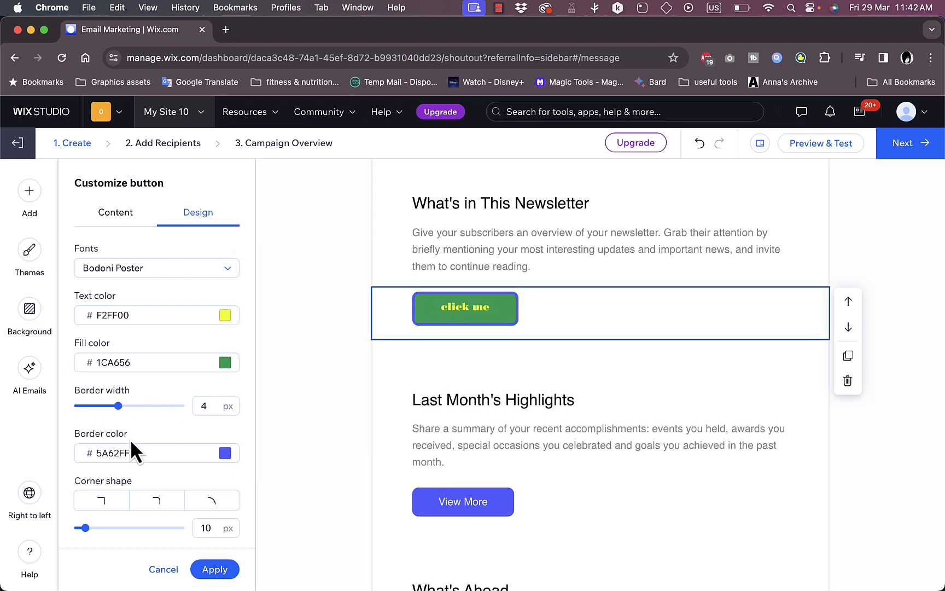
scroll(175, 442, "down", 5)
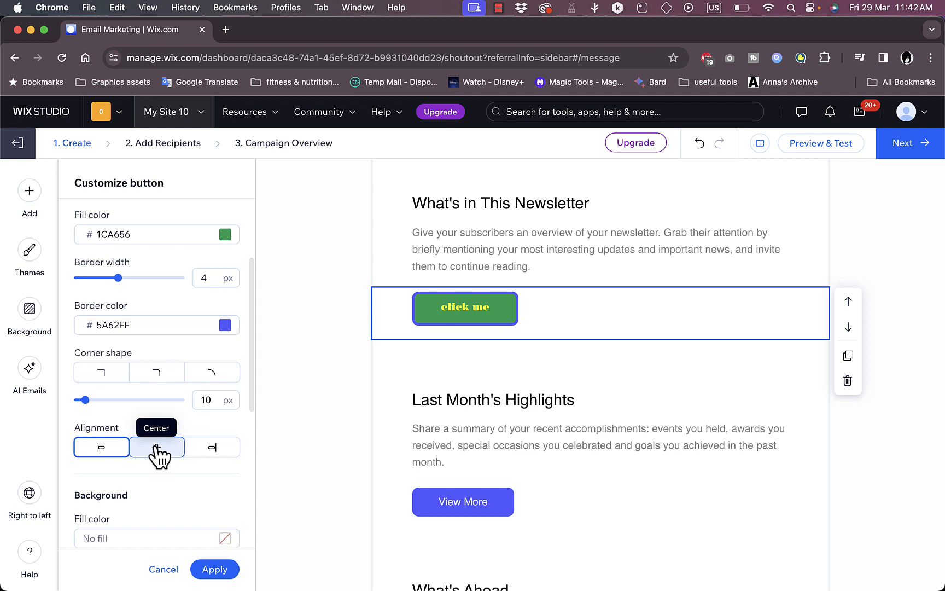
left_click(156, 446)
Set the background border width of the "click me" button's block to 5 px and fill the background with black, #000000
scroll(177, 508, "down", 1)
scroll(177, 502, "down", 5)
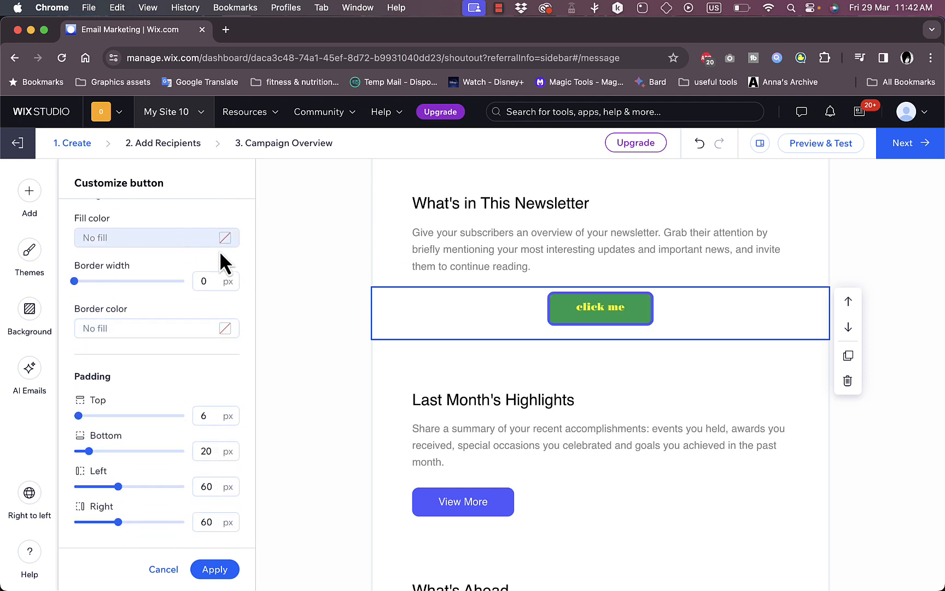
left_click_drag(90, 288, 131, 290)
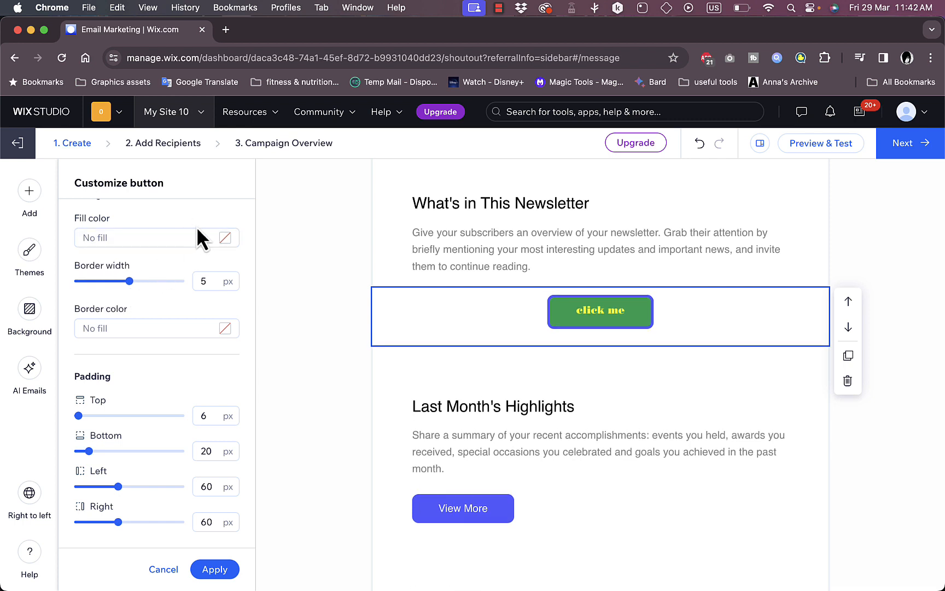
left_click(221, 236)
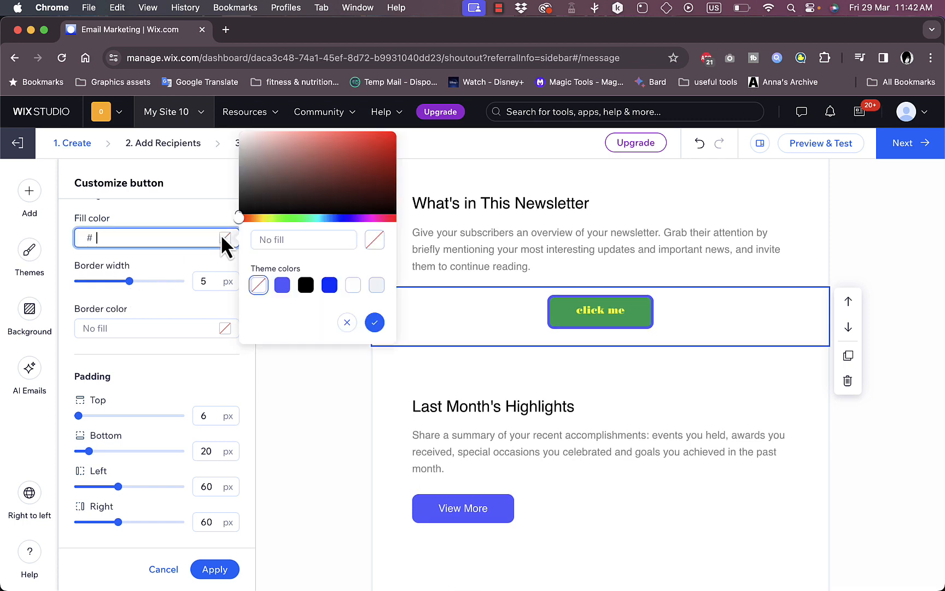
left_click(305, 284)
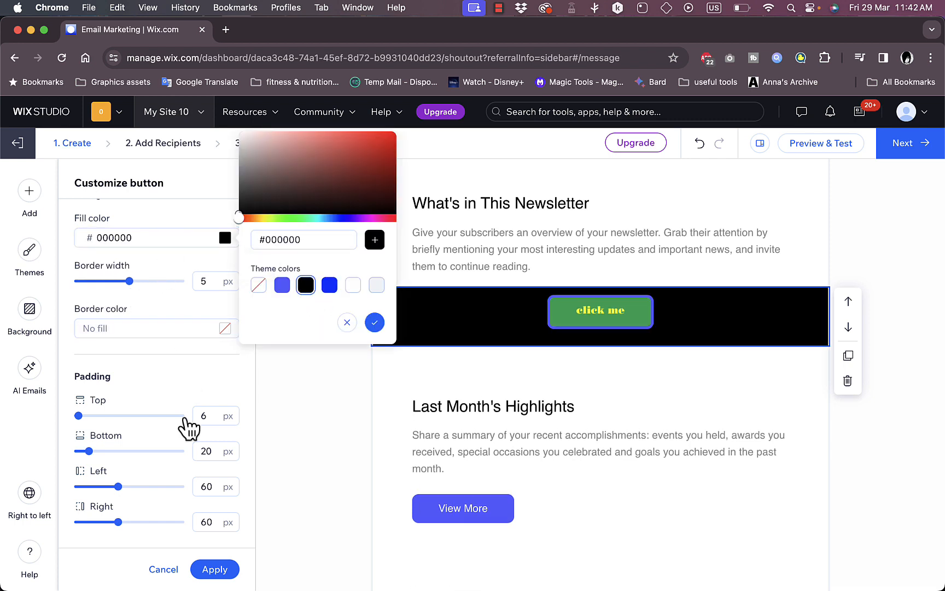
left_click(186, 369)
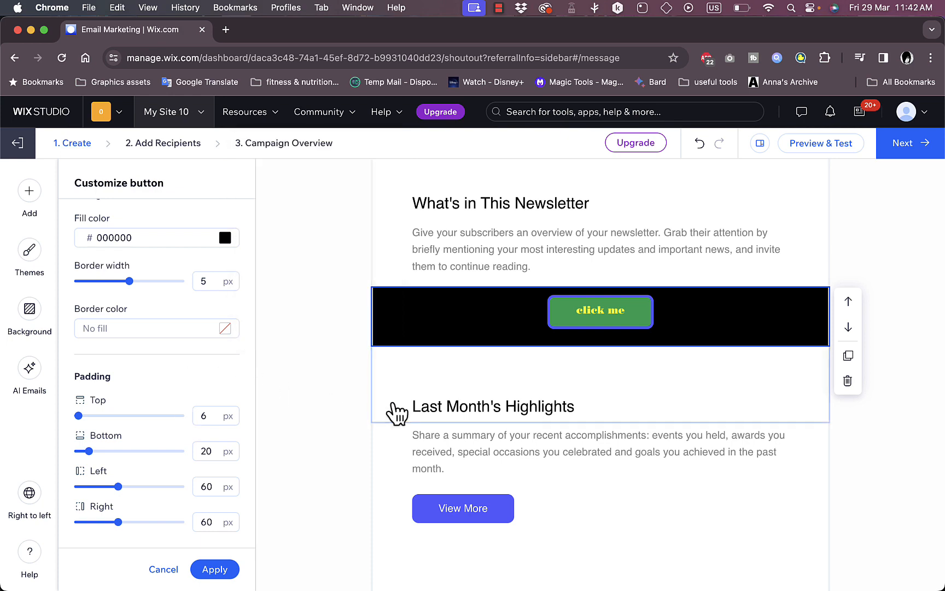
Change the divider below "Community spotlight" to the diamond-ornament style and open the customization options of the adjacent arrow image
scroll(523, 433, "down", 10)
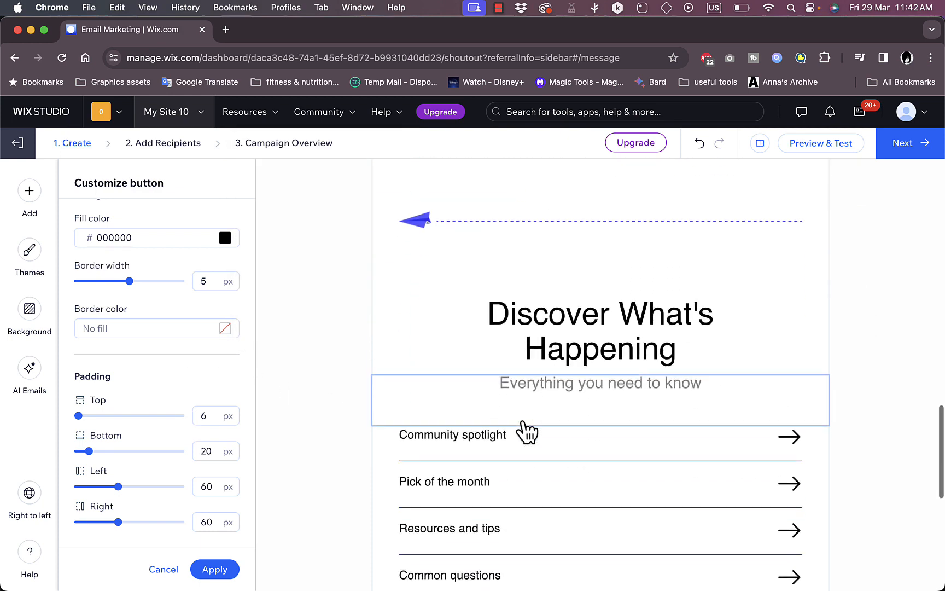
scroll(525, 430, "down", 2)
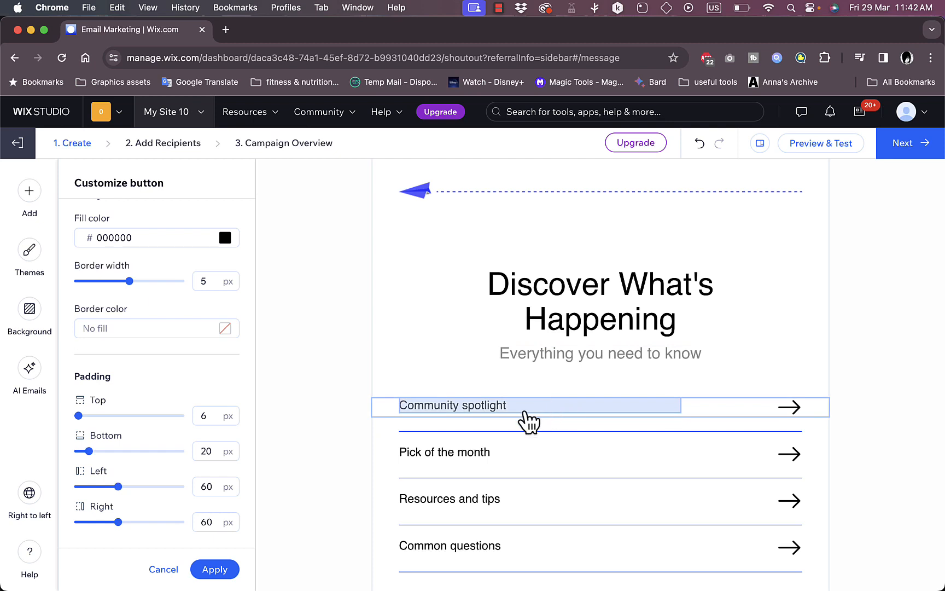
left_click(479, 413)
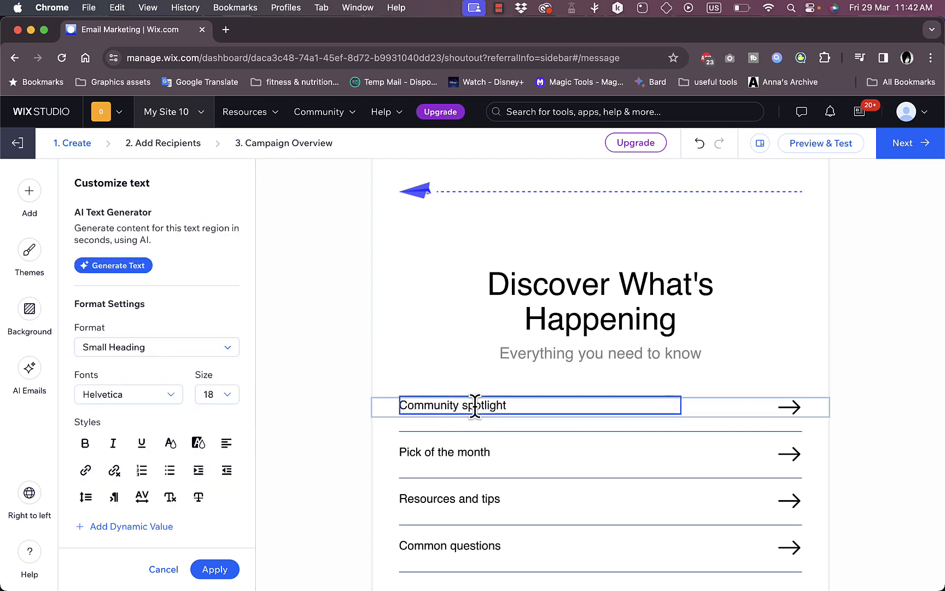
left_click(509, 435)
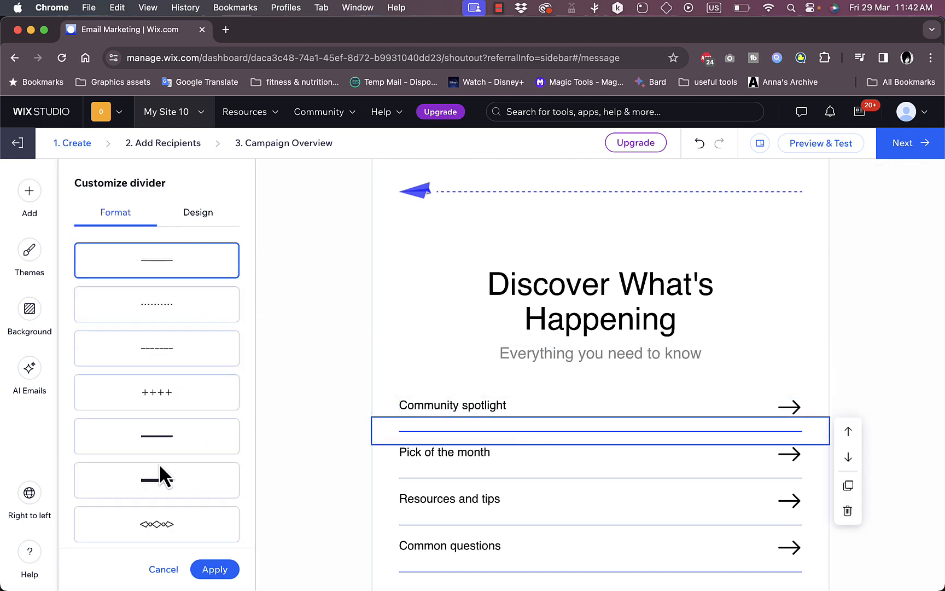
left_click(157, 520)
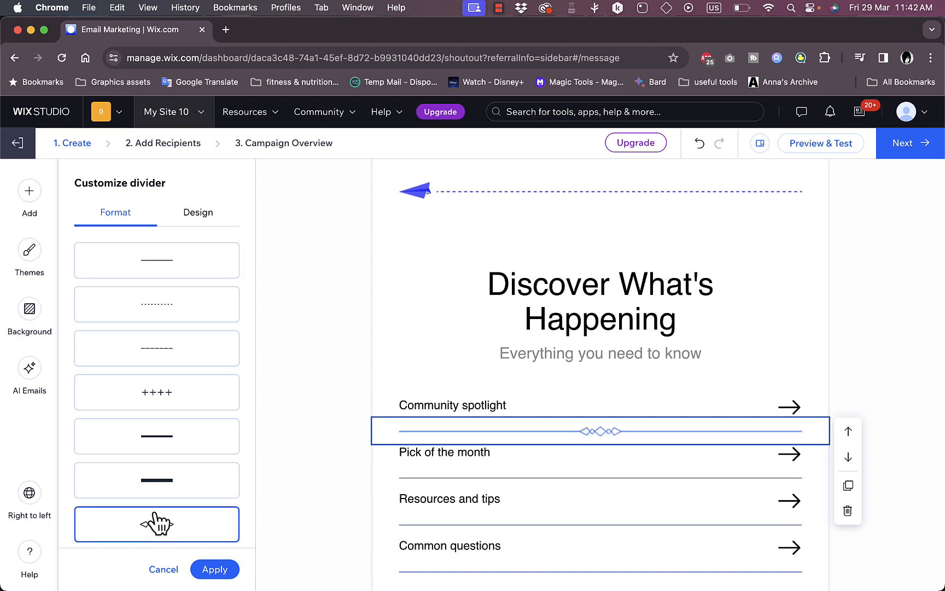
left_click(785, 409)
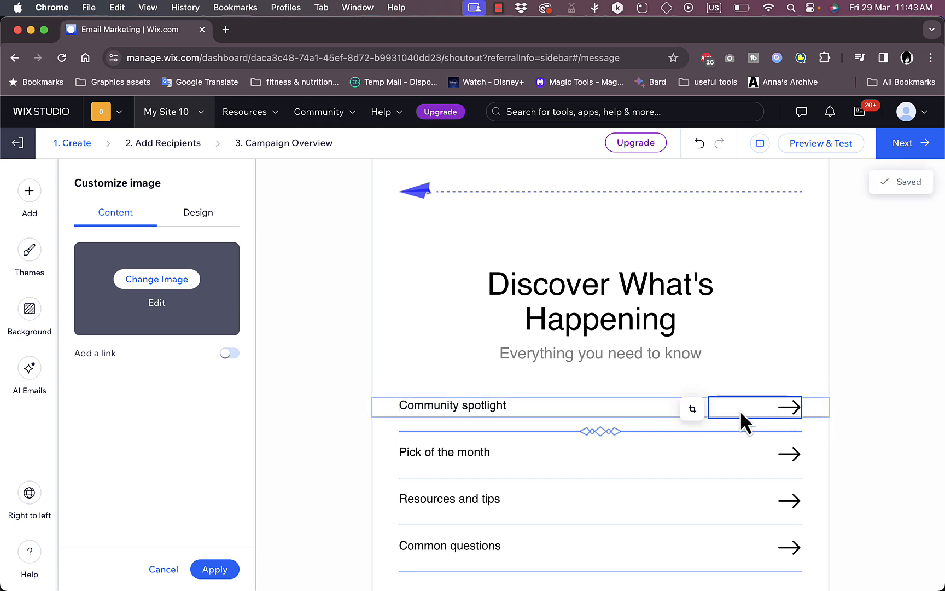
Open the email footer for customization and try switching its address and social links off and back on
scroll(521, 443, "down", 7)
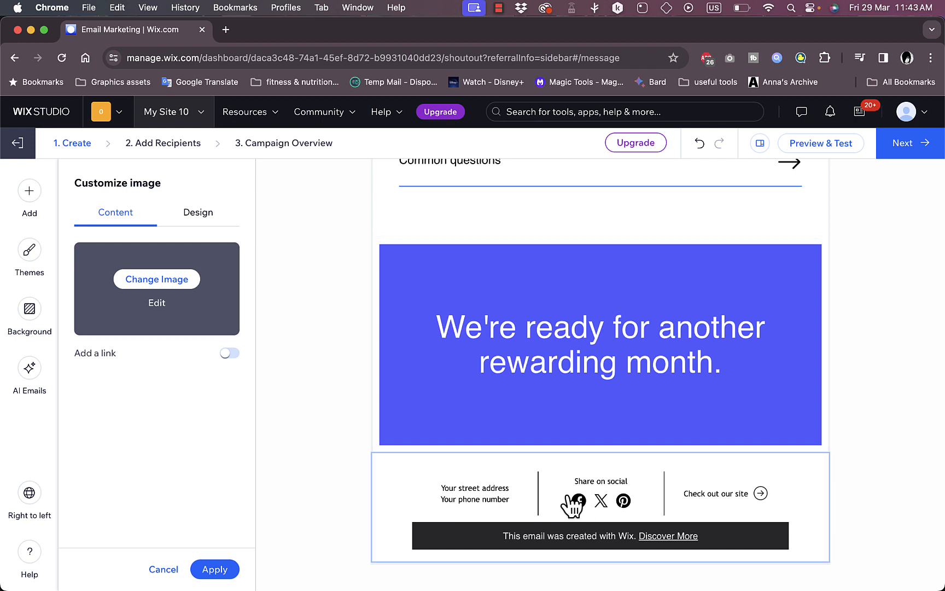
left_click(592, 501)
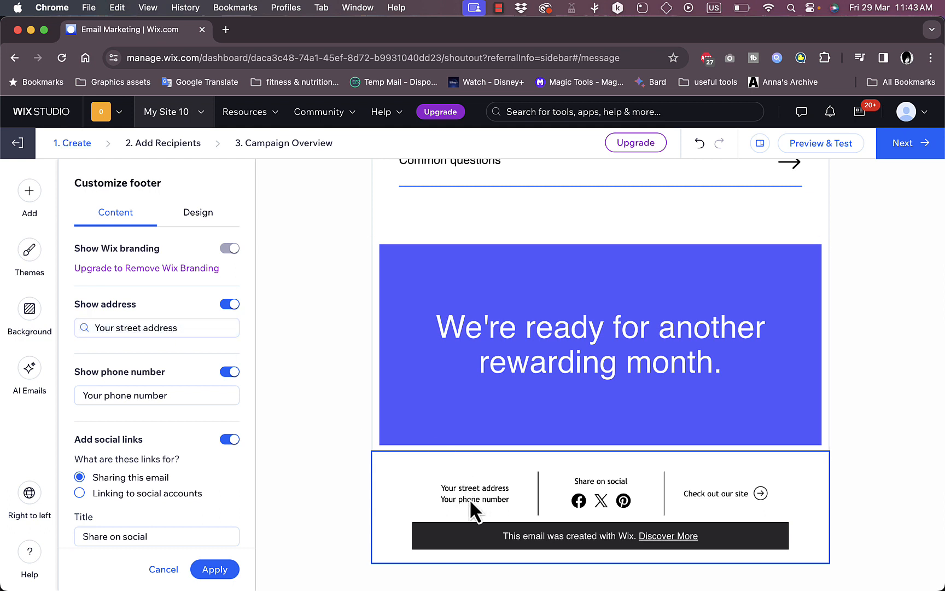
left_click(229, 304)
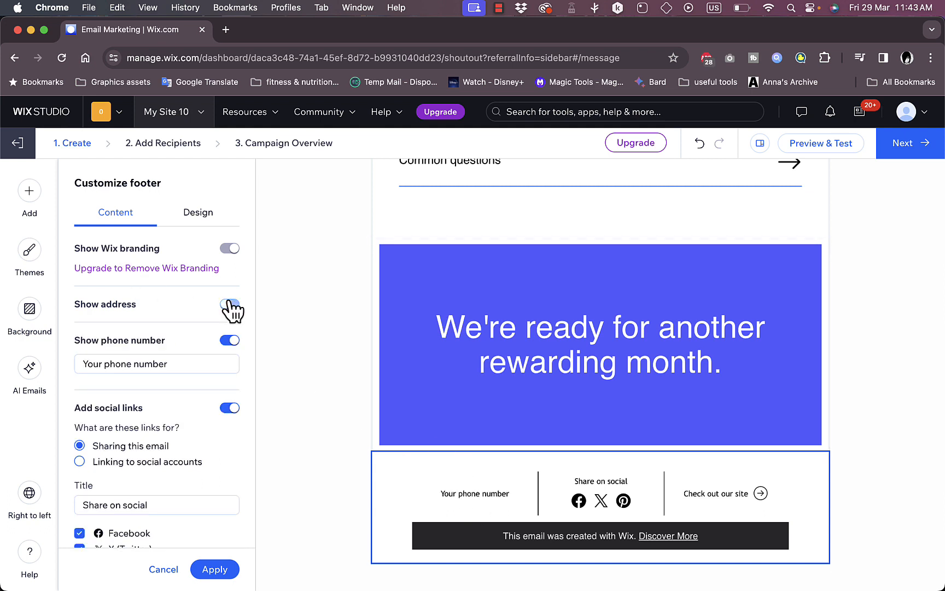
left_click(230, 304)
scroll(177, 381, "down", 5)
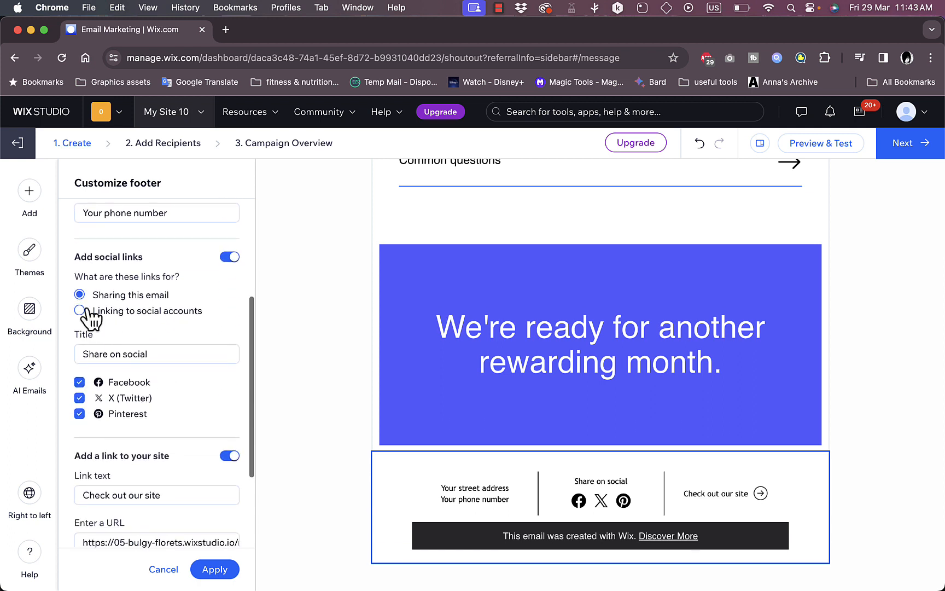
left_click(228, 258)
left_click(231, 291)
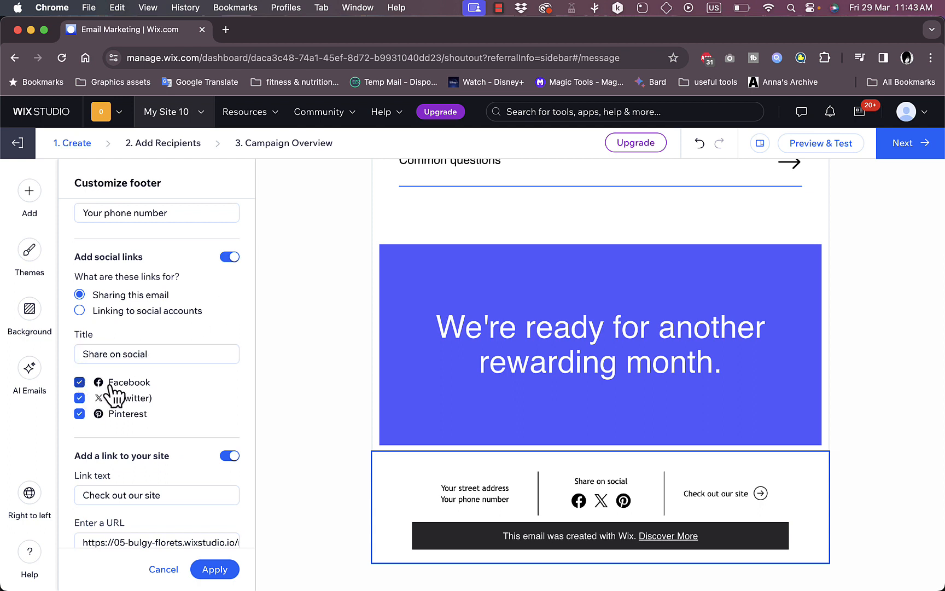
Try hiding the footer's Facebook icon and its link to the site, restoring both
scroll(189, 410, "down", 5)
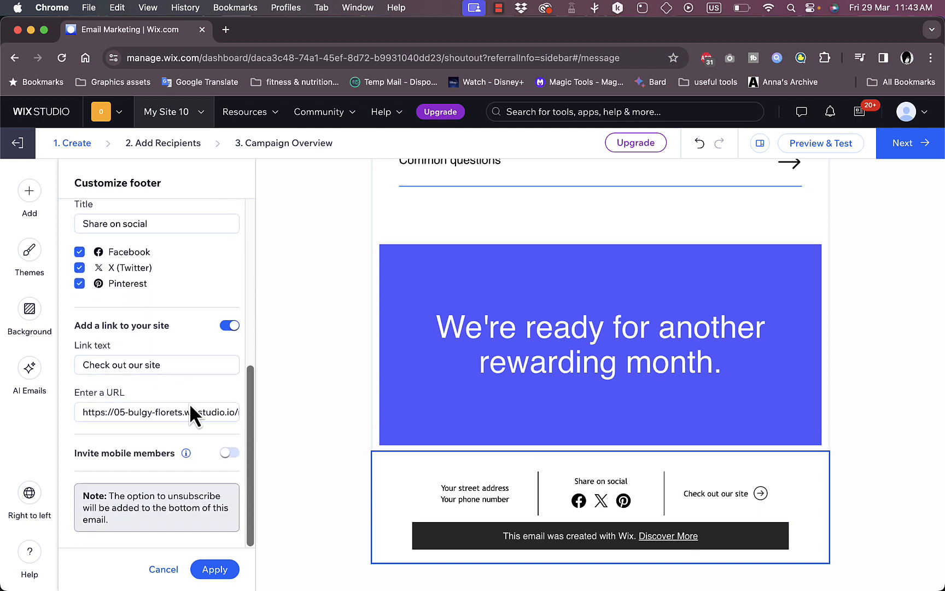
left_click(127, 254)
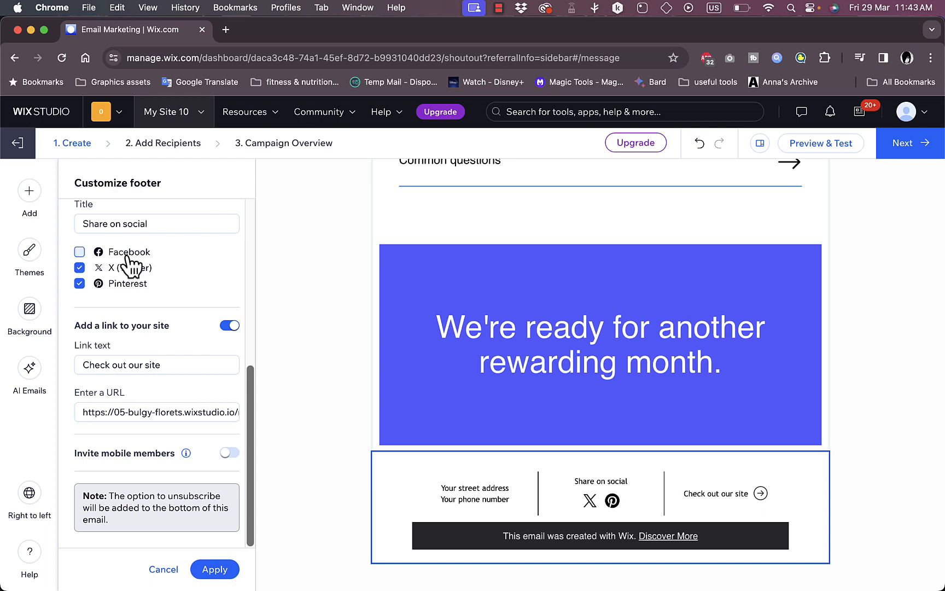
left_click(130, 266)
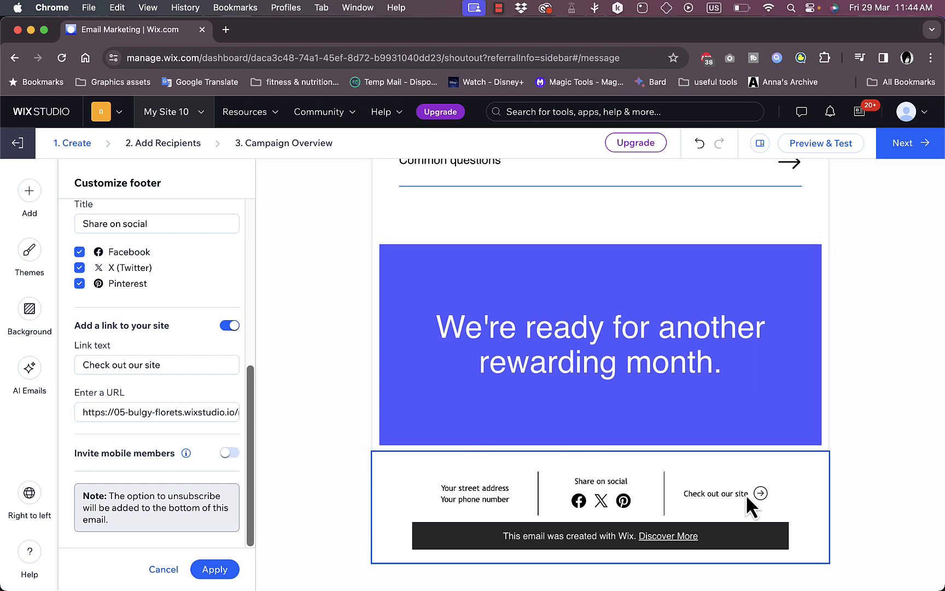
left_click(230, 327)
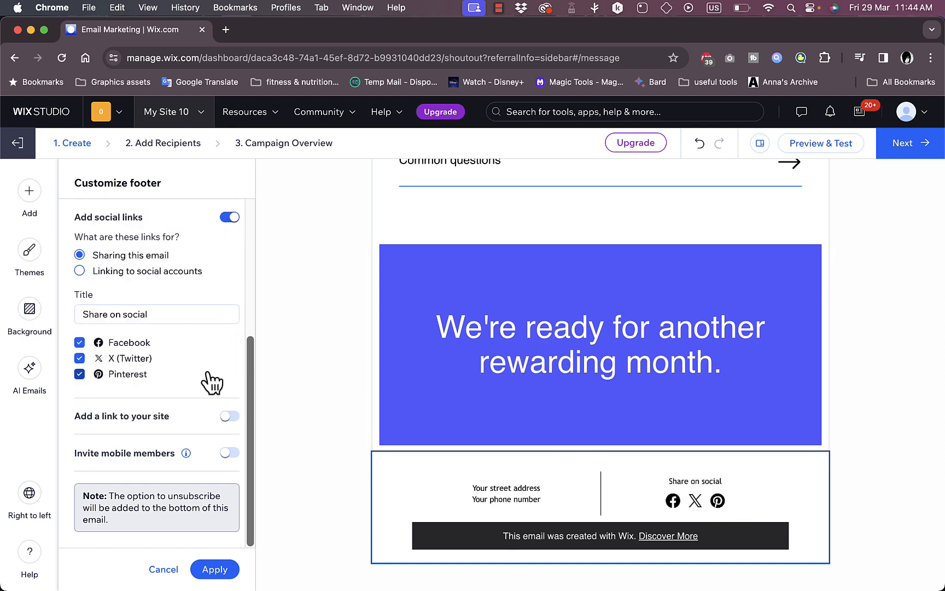
left_click(229, 416)
Open the footer's design settings to examine its font, icon color and separator color options
scroll(197, 276, "up", 6)
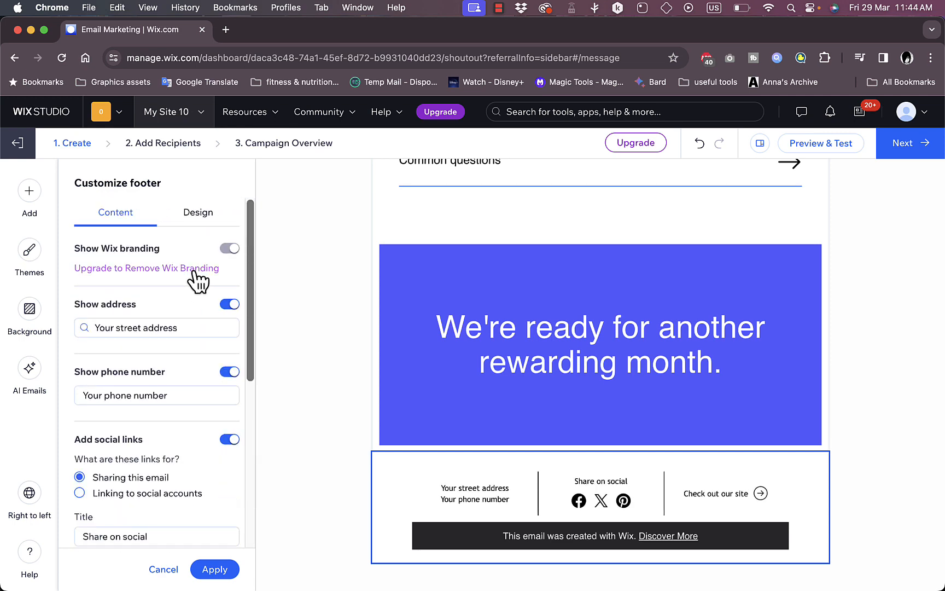
left_click(203, 213)
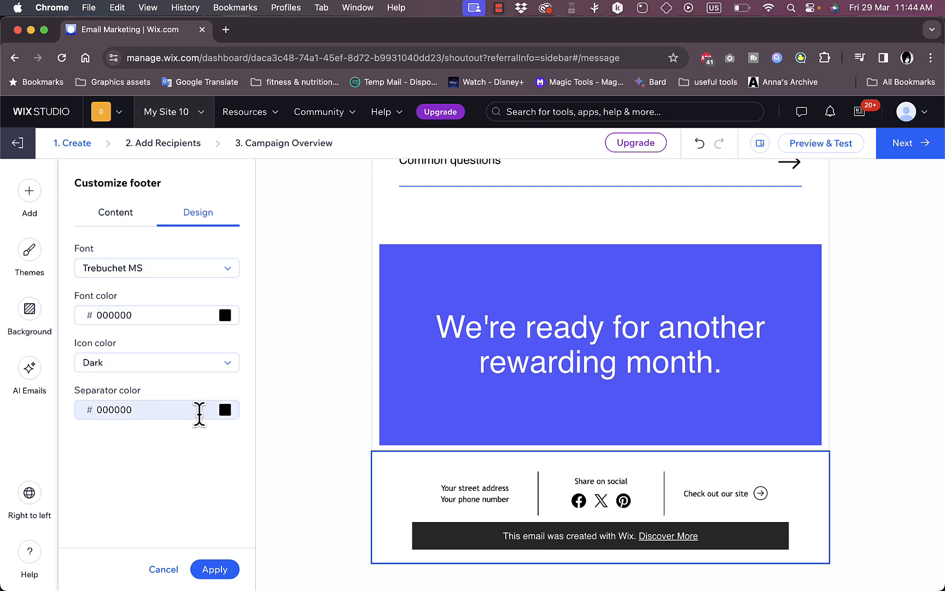
Set the footer's separator color to red EF2B2B
left_click(224, 409)
left_click(369, 348)
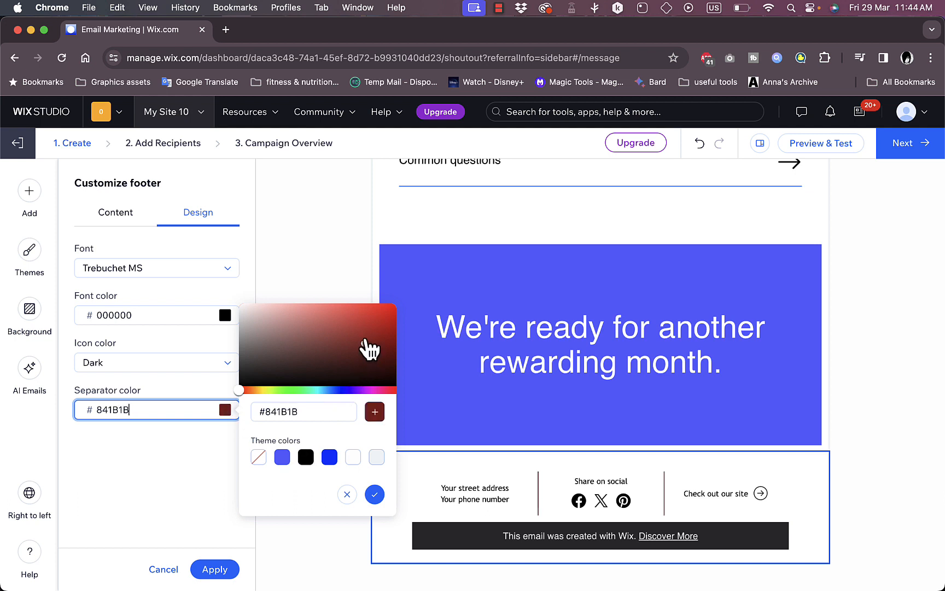
left_click_drag(370, 348, 368, 309)
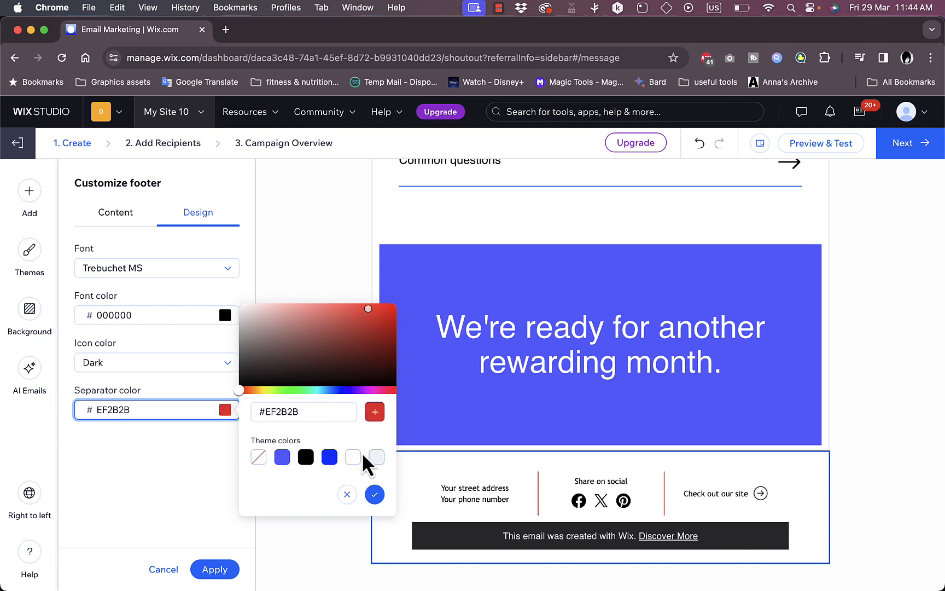
left_click(155, 468)
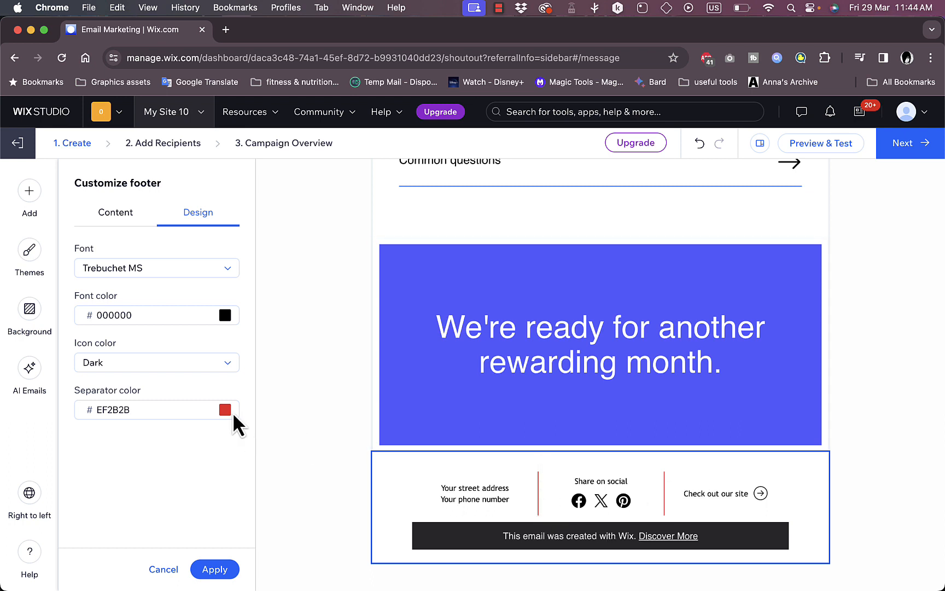
Set the footer's font color to purple 9B3FEF
left_click(226, 317)
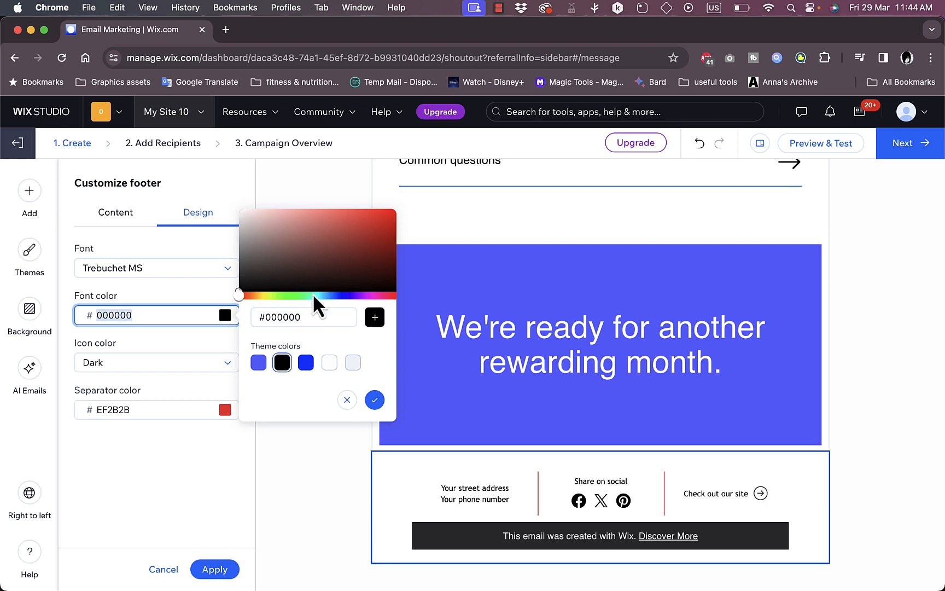
left_click(357, 295)
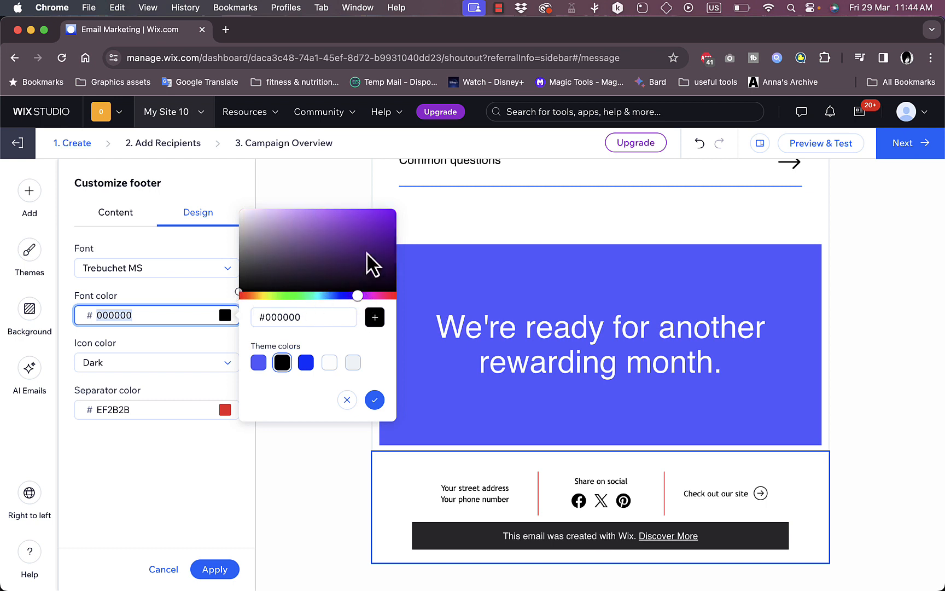
left_click(362, 233)
left_click(359, 221)
left_click(169, 444)
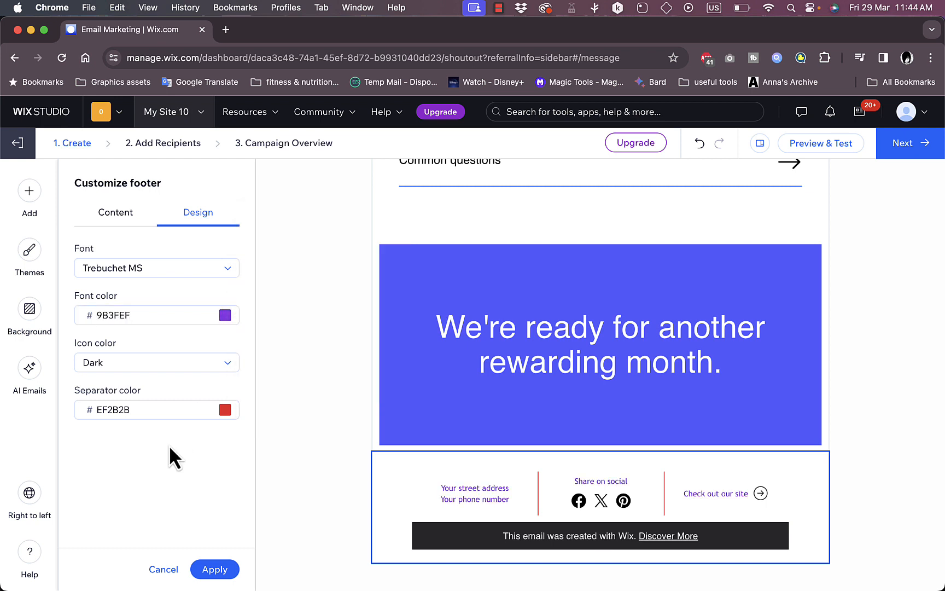
Switch the footer's social links to linking to social accounts and check the Facebook and Instagram address fields
left_click(127, 222)
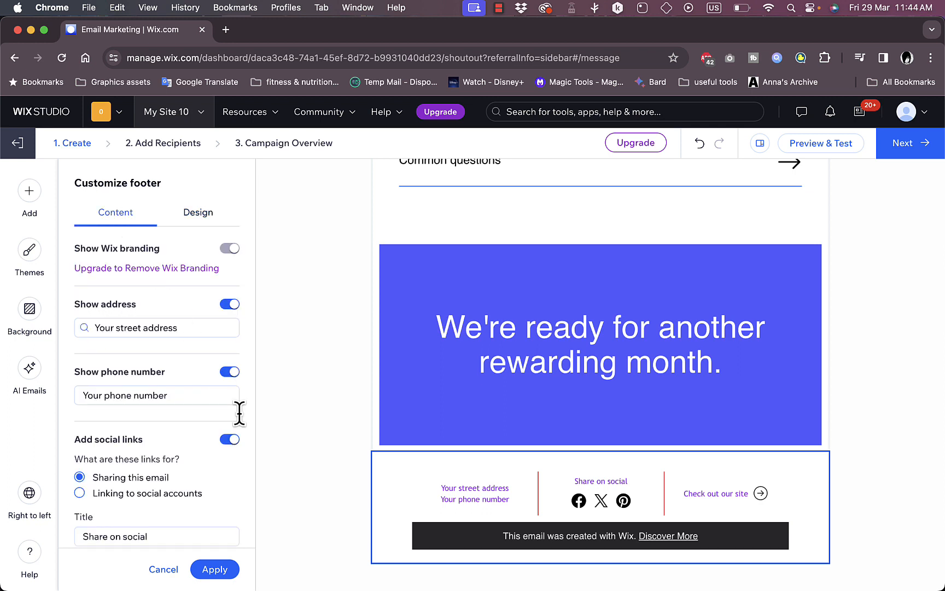
scroll(214, 394, "down", 3)
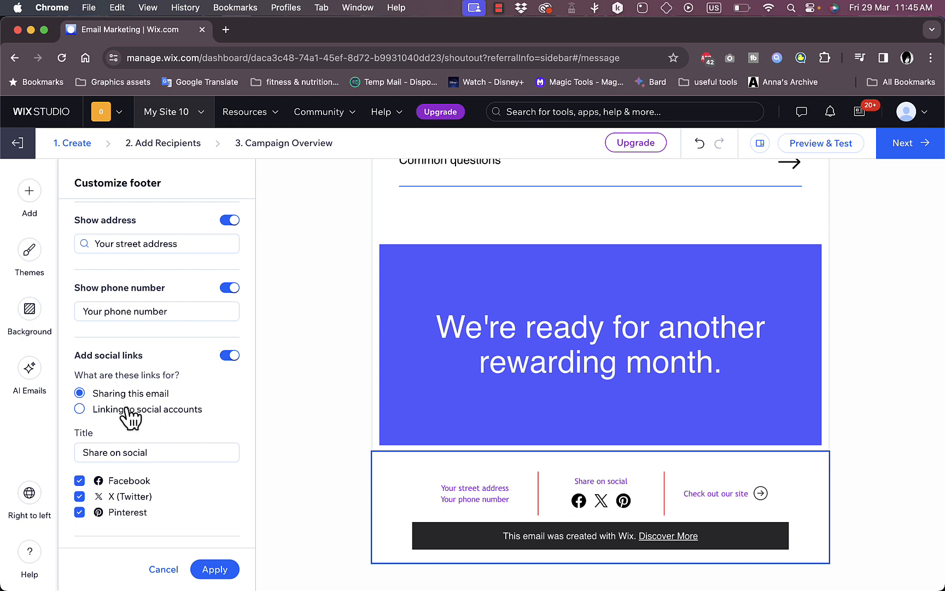
left_click(98, 409)
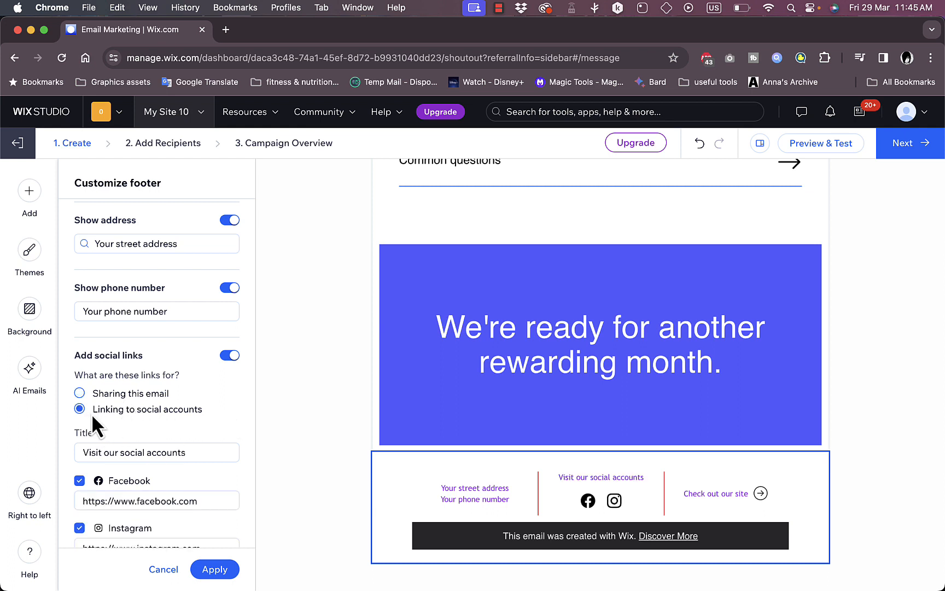
scroll(110, 417, "down", 4)
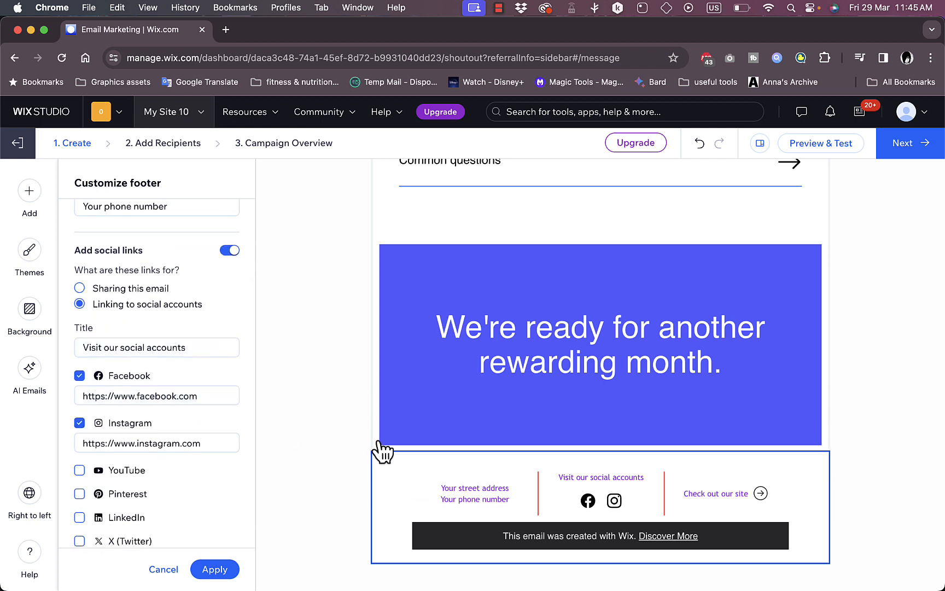
left_click(212, 395)
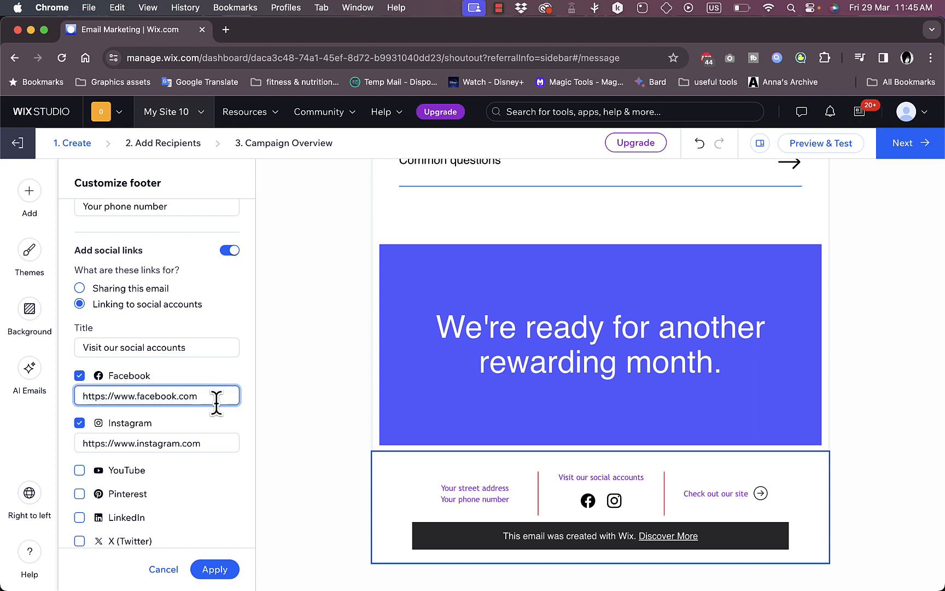
left_click(200, 445)
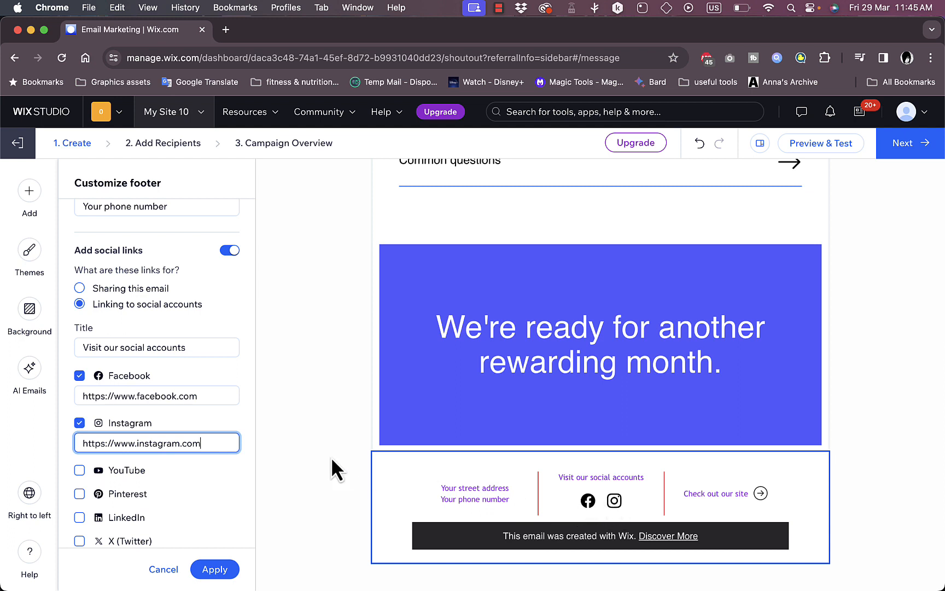
Add YouTube and Pinterest to the footer's social links and apply the footer changes
scroll(211, 418, "down", 5)
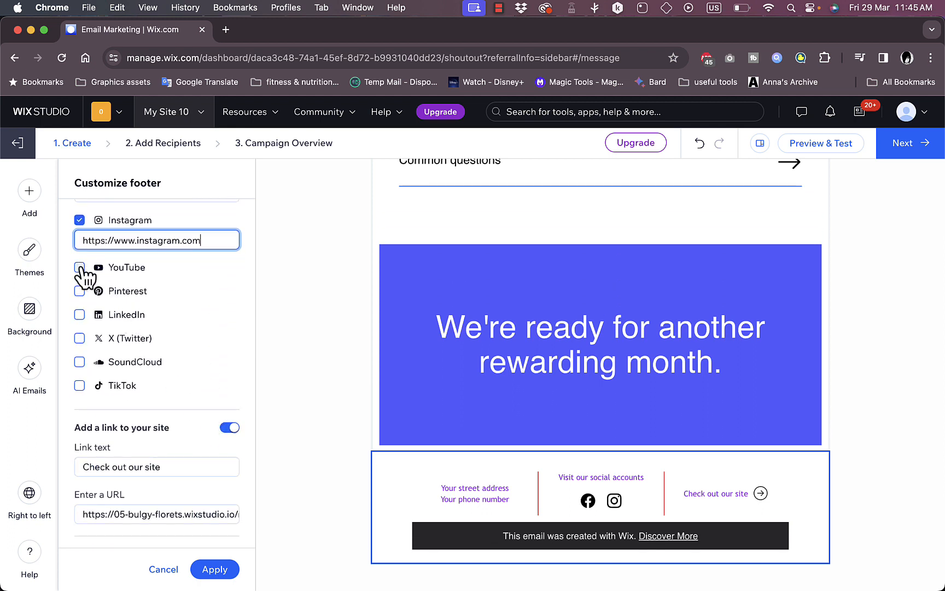
left_click(79, 267)
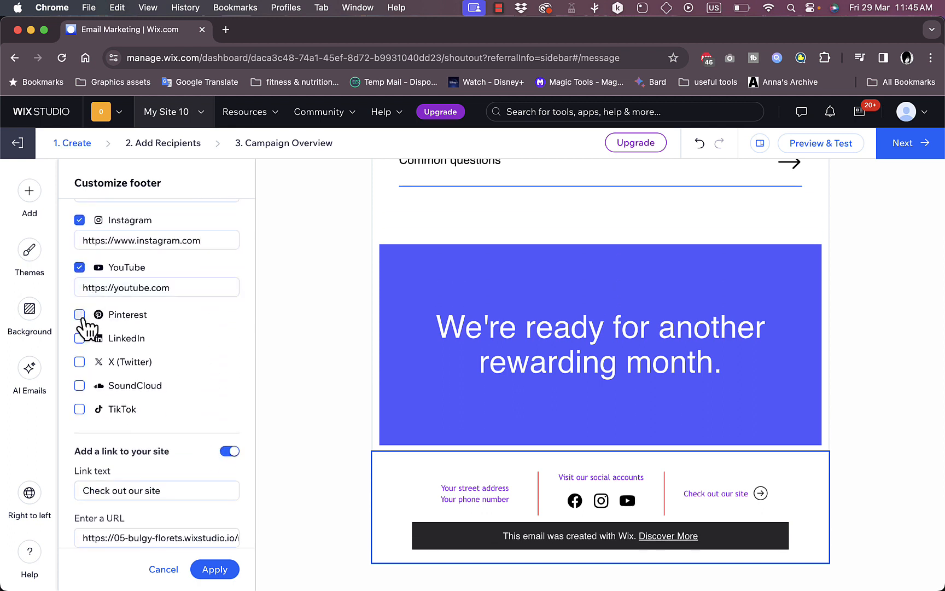
left_click(80, 314)
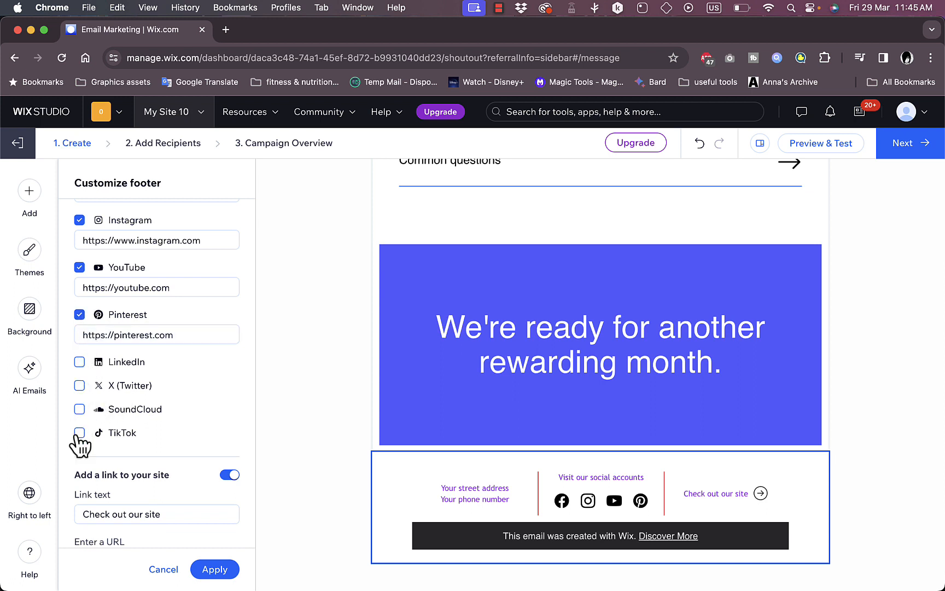
scroll(198, 407, "down", 3)
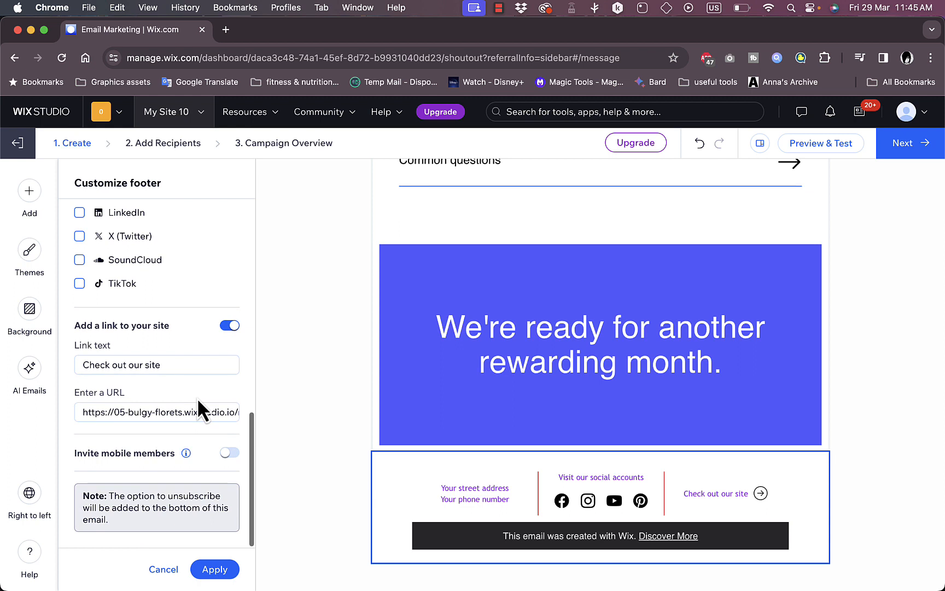
left_click(216, 572)
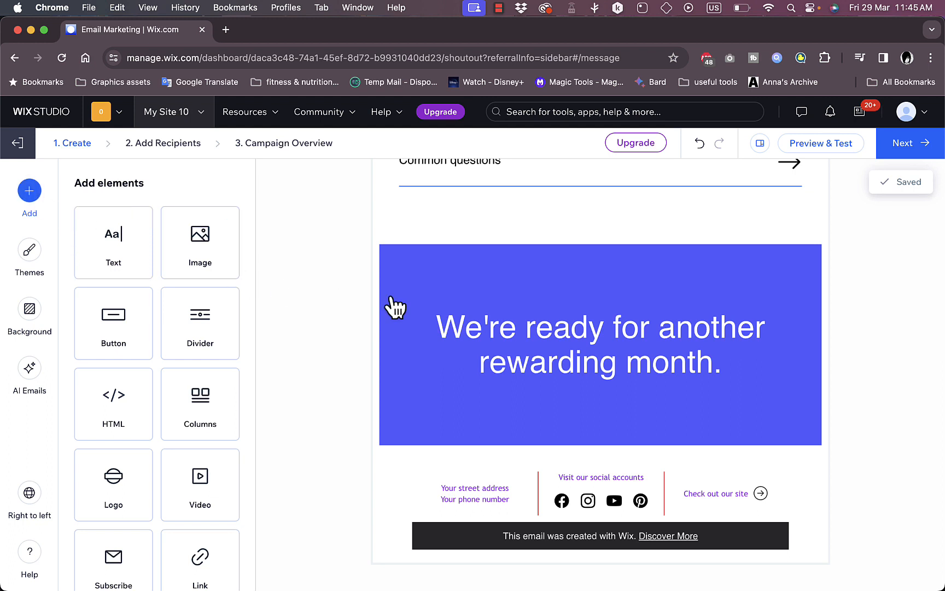
Add an image element between the divider below "Common questions" and the blue "We're ready for another rewarding month." block
scroll(449, 315, "up", 3)
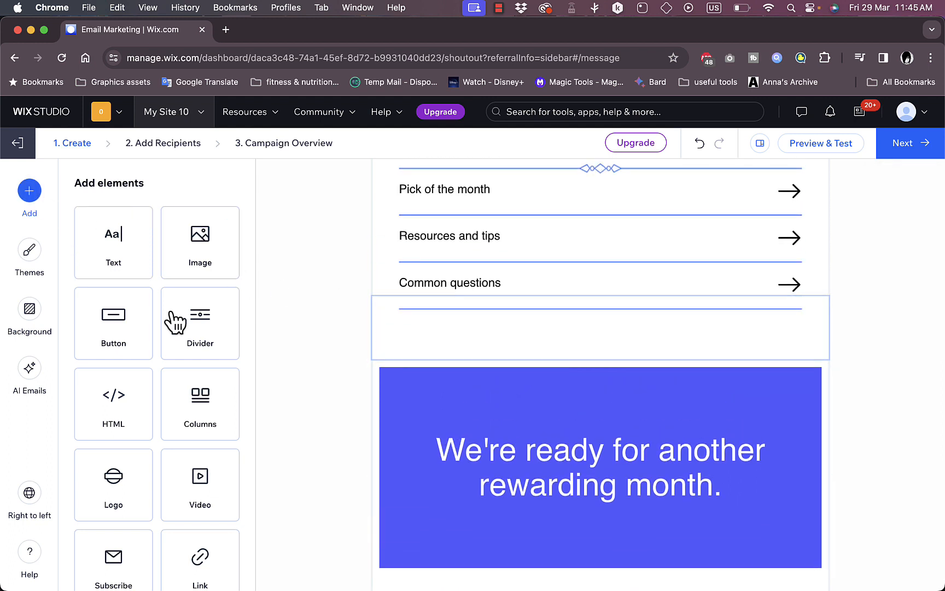
scroll(217, 333, "down", 2)
scroll(217, 333, "up", 2)
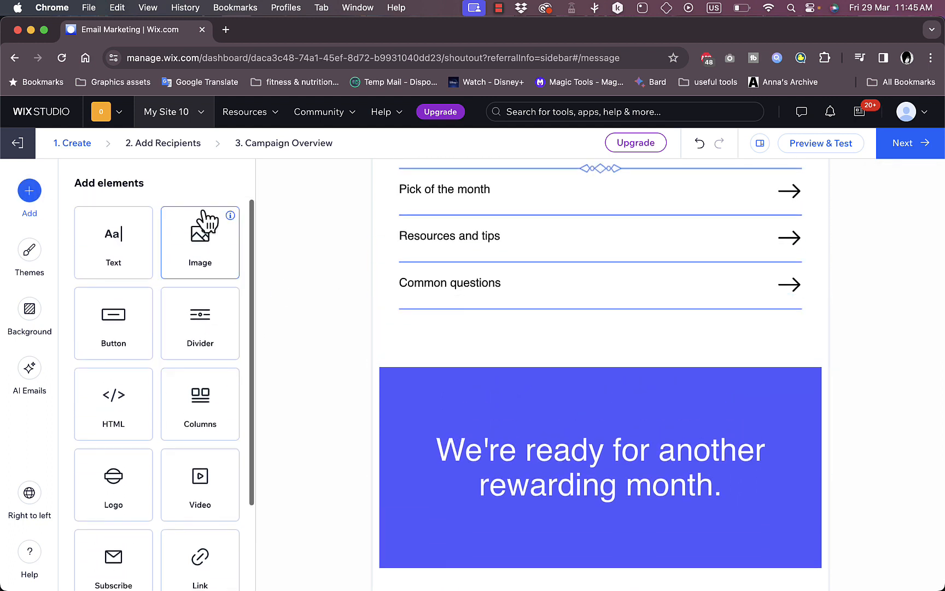
left_click_drag(207, 244, 582, 408)
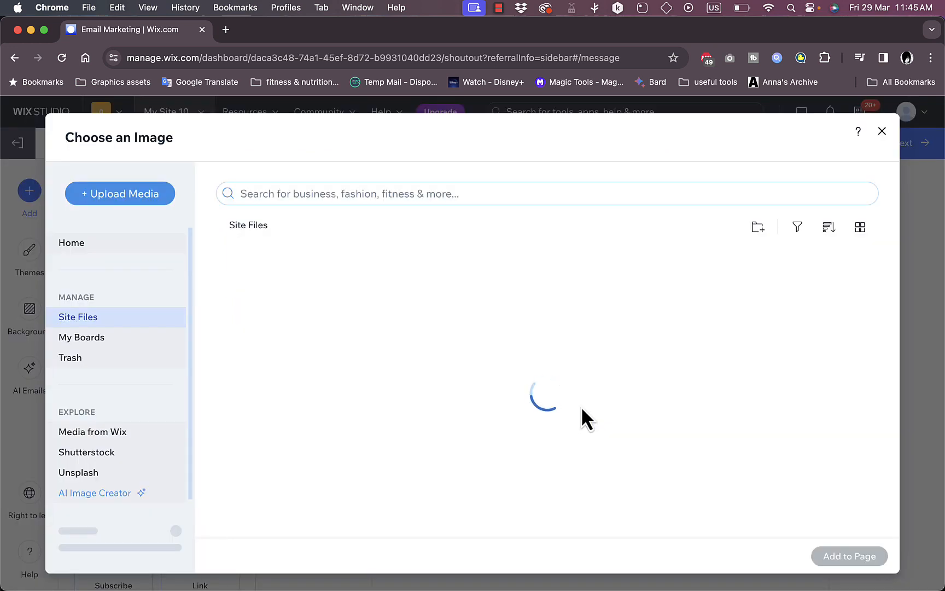
Search the Shutterstock images for "food" and select the photo of assorted fruit and vegetables on a dark background
left_click(94, 455)
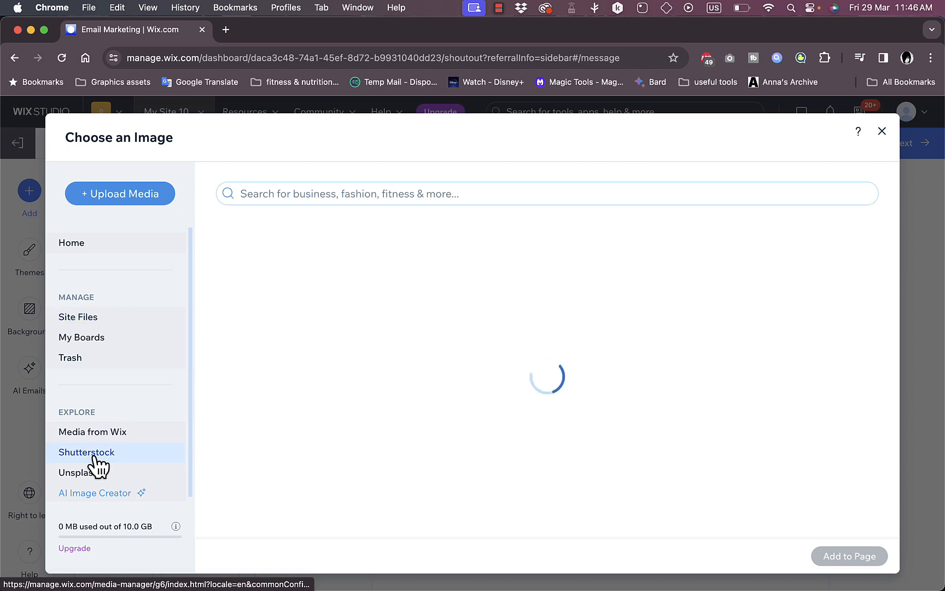
left_click(434, 195)
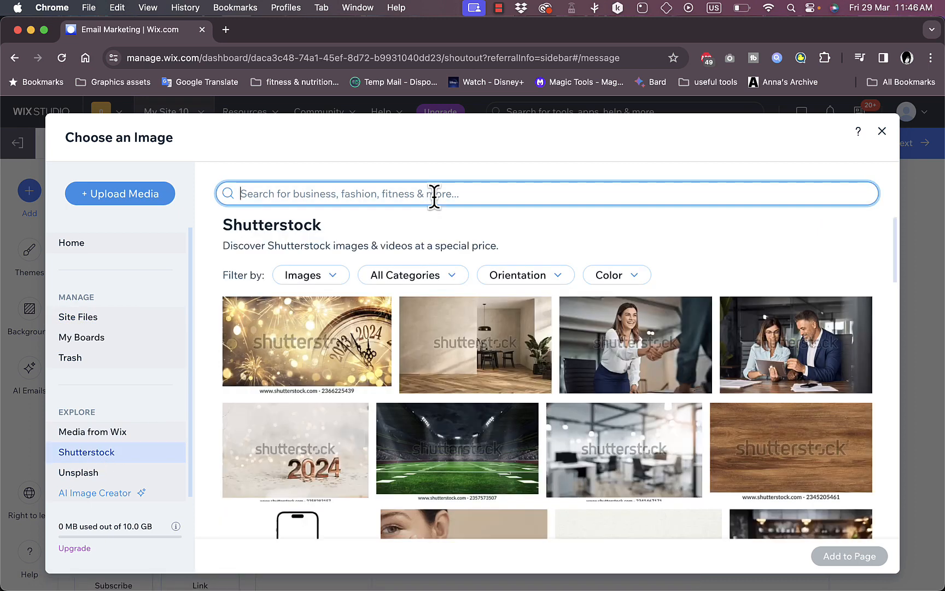
type("food")
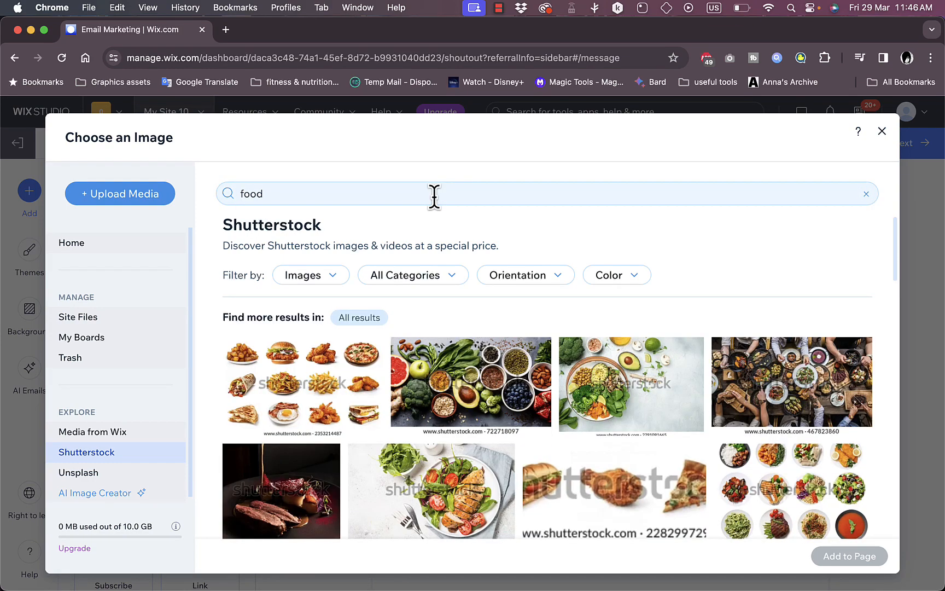
left_click(478, 378)
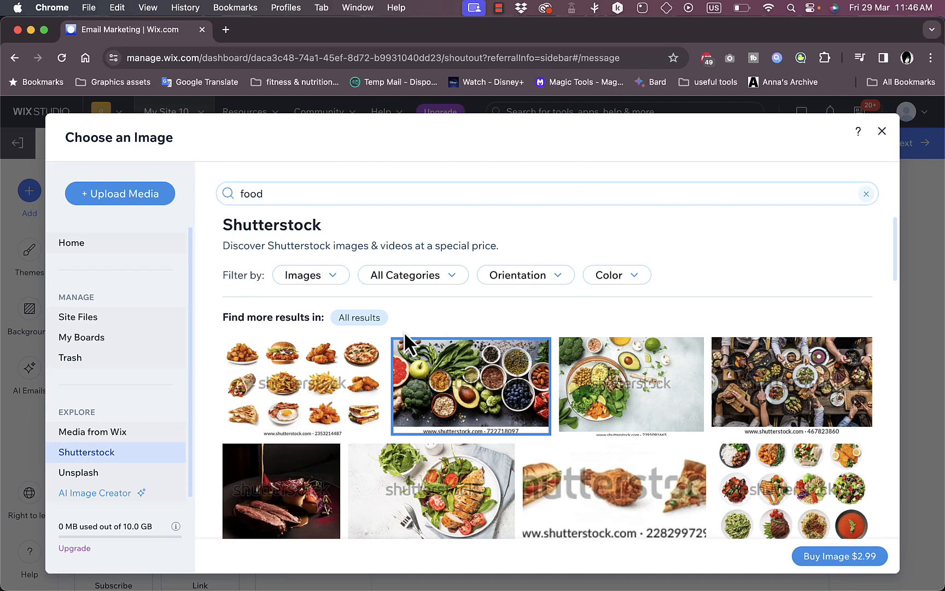
Insert the Pears photo from Media from Wix as the new image
left_click(141, 435)
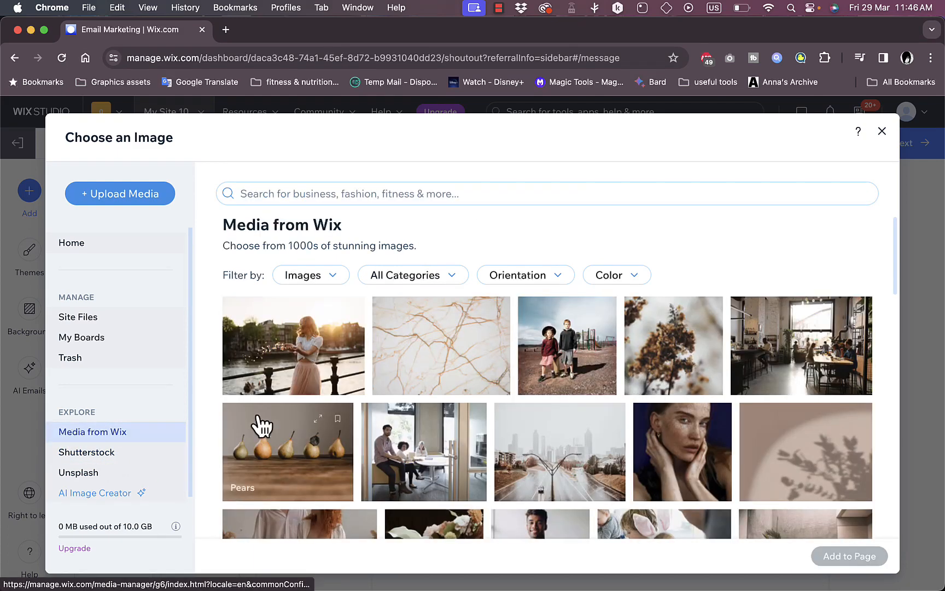
left_click(313, 487)
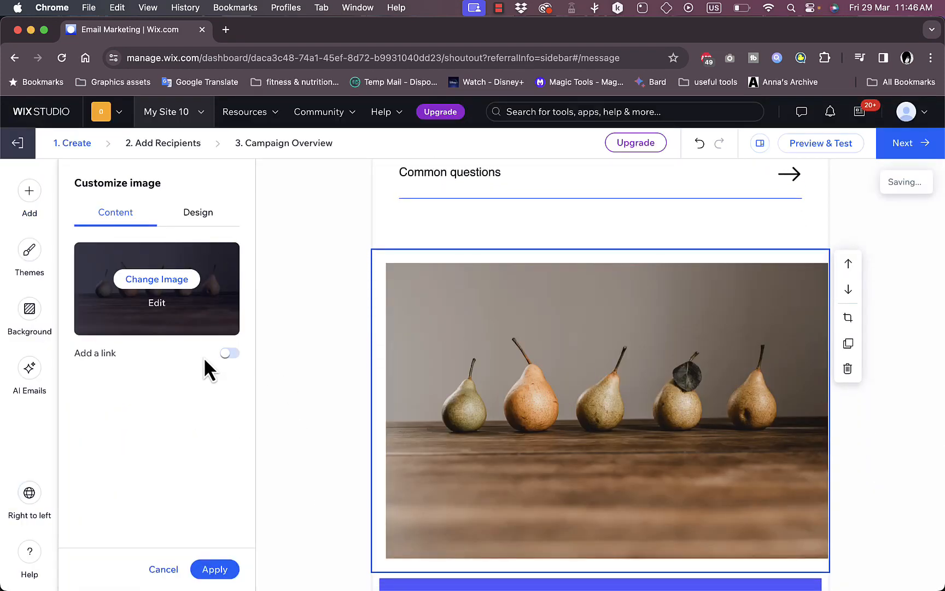
Try the Classic theme on the email and look through the restyled layout
left_click(30, 251)
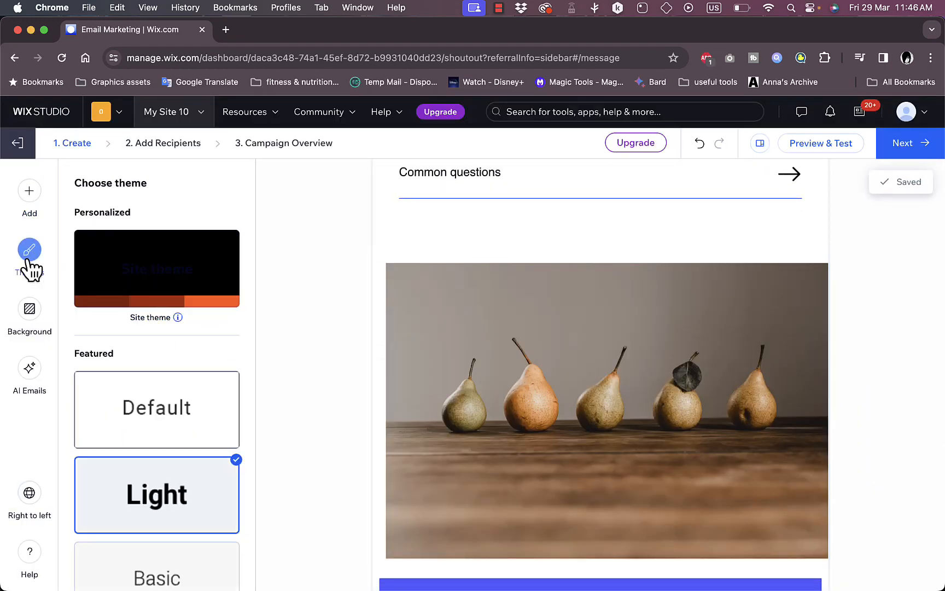
scroll(186, 391, "down", 5)
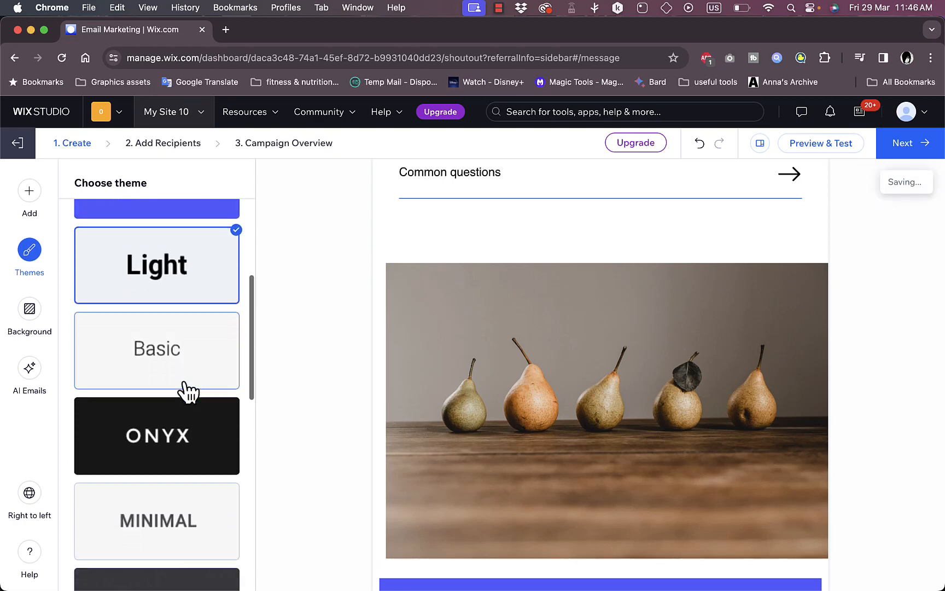
left_click(169, 511)
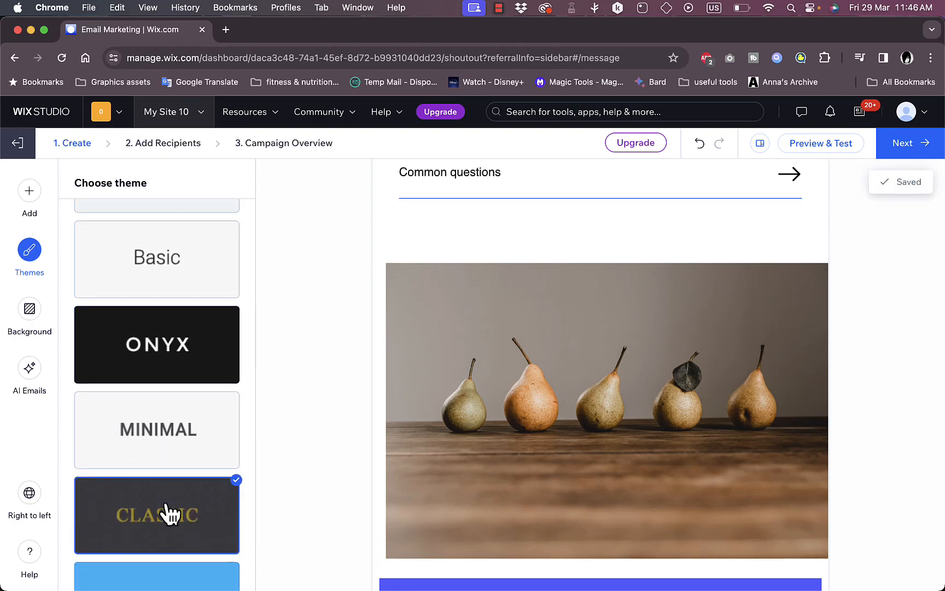
scroll(512, 327, "up", 15)
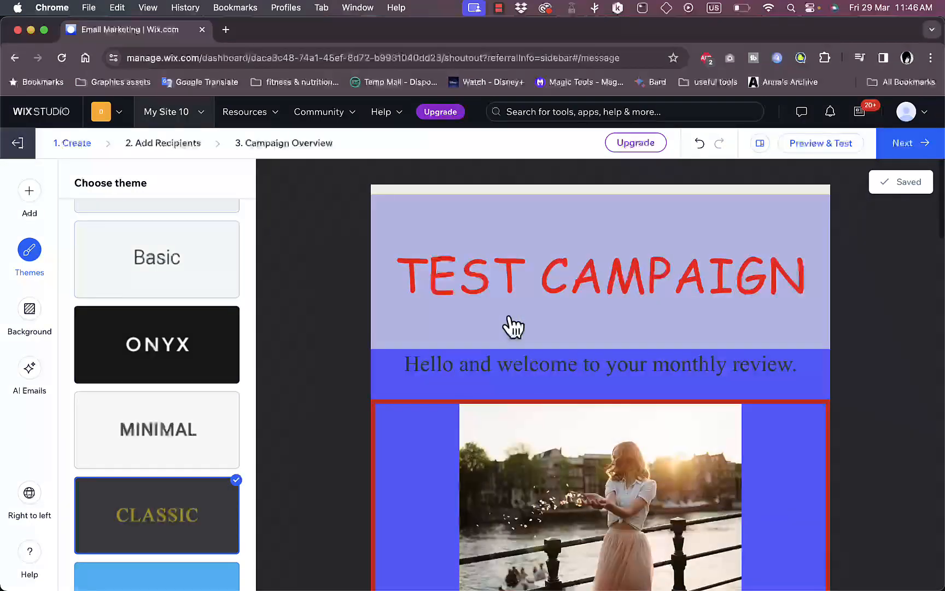
scroll(511, 327, "down", 15)
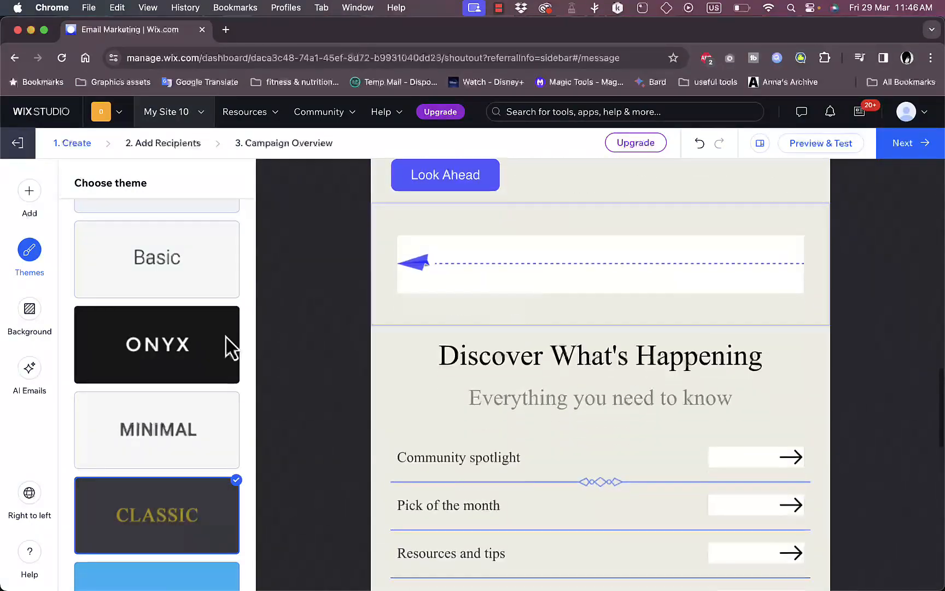
Apply the personalized Site theme, review the email, and open the background customization options
scroll(90, 366, "up", 6)
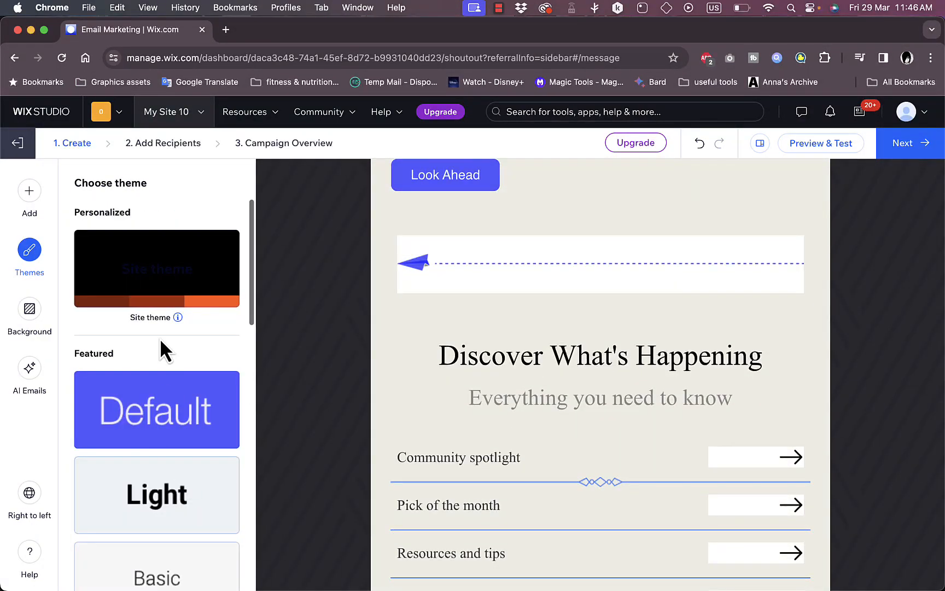
left_click(161, 272)
scroll(495, 353, "up", 5)
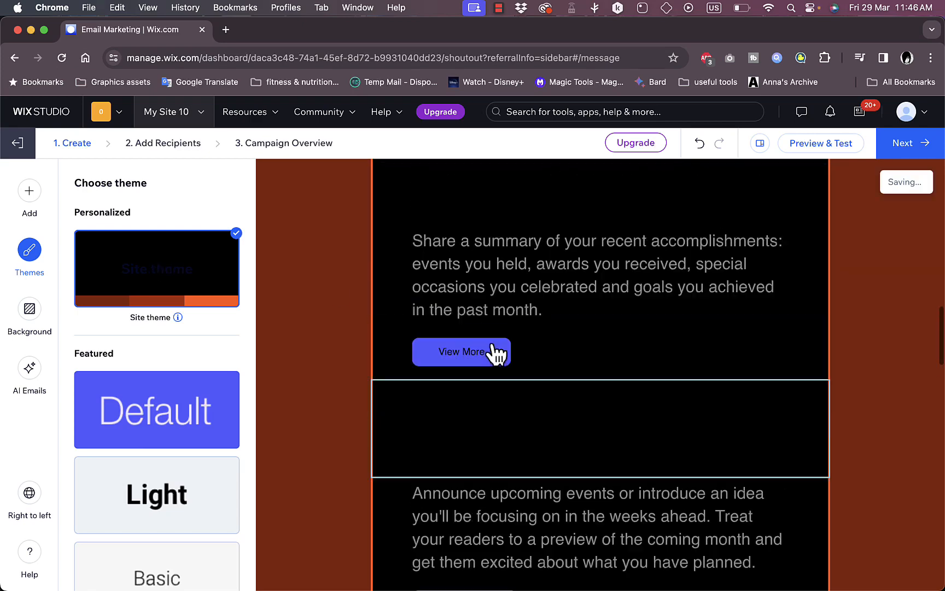
scroll(496, 353, "down", 5)
scroll(228, 423, "down", 3)
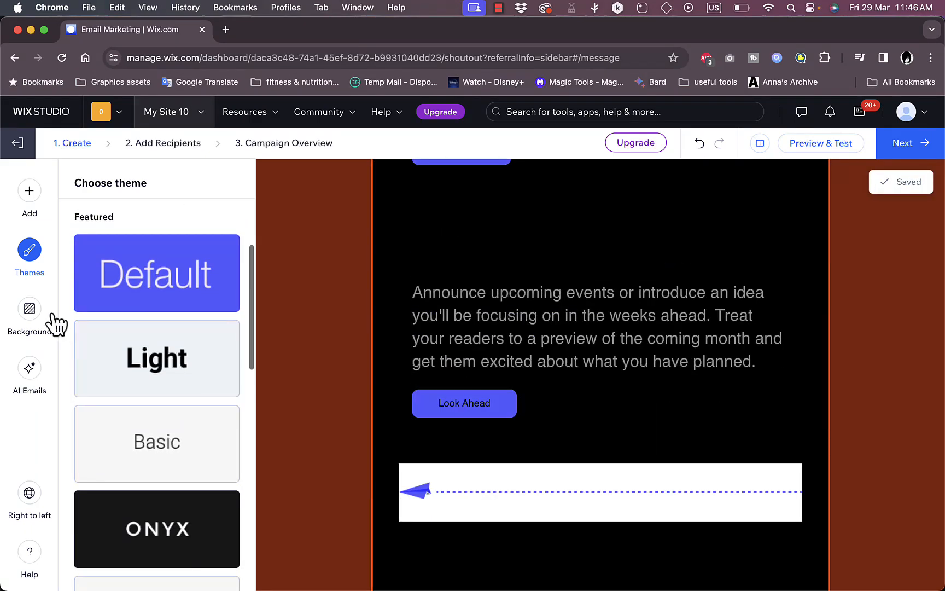
left_click(34, 316)
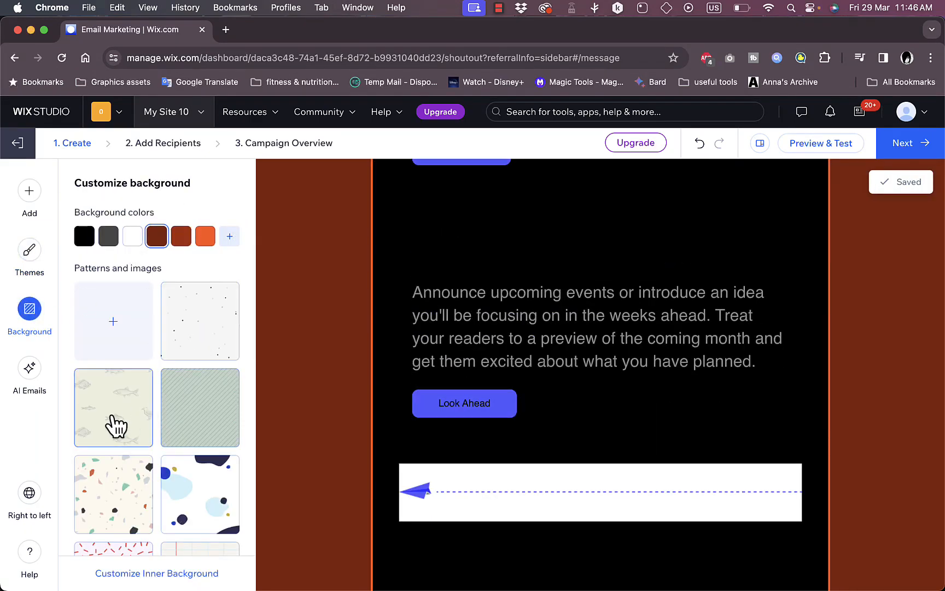
Apply the fish pattern as the email's background and look at the AI email generator options
left_click(113, 424)
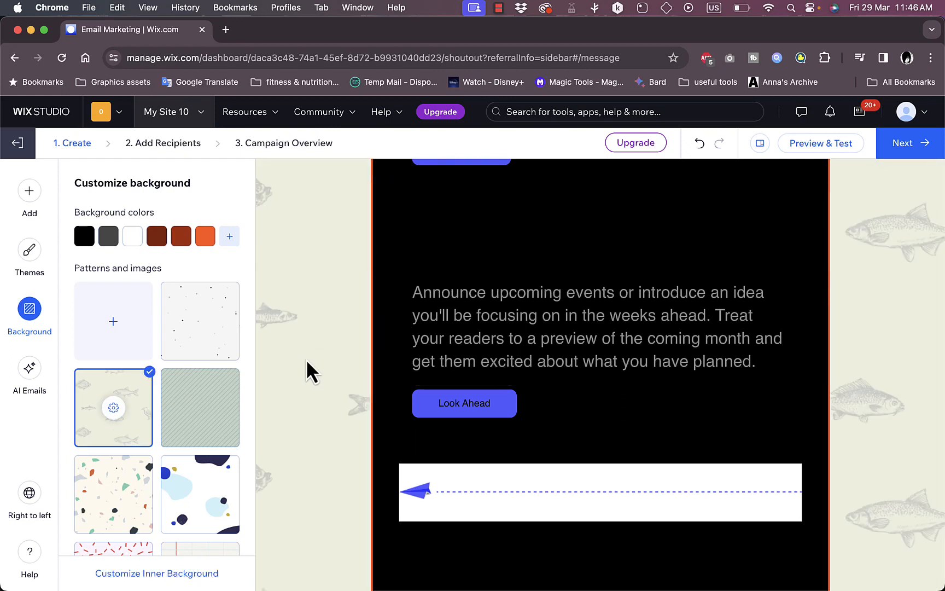
left_click(30, 367)
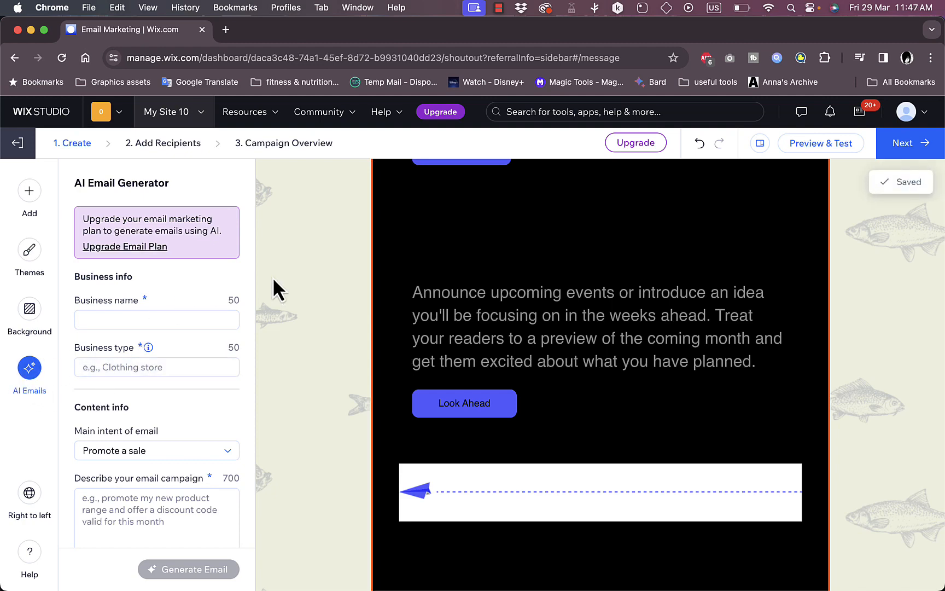
scroll(272, 277, "up", 15)
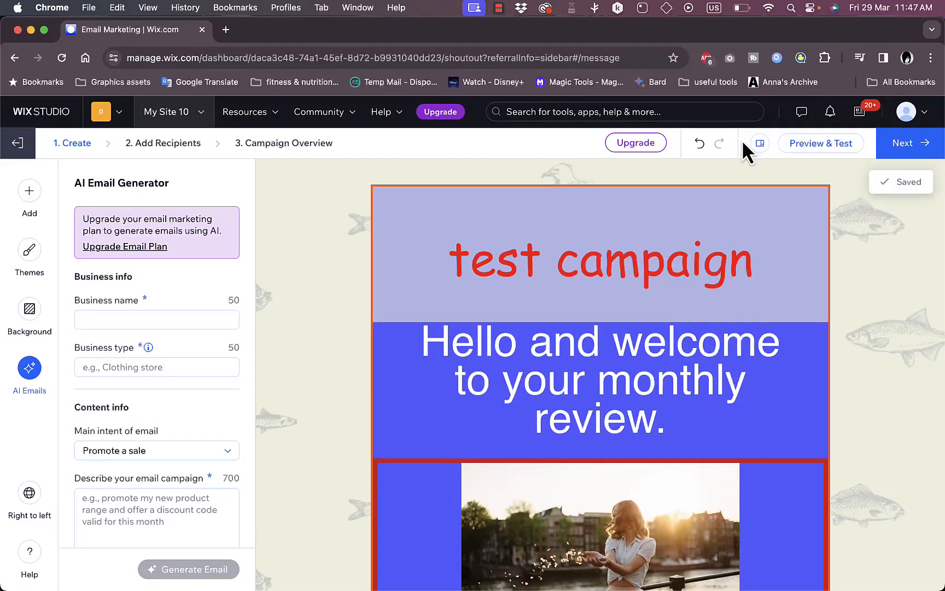
Preview how the email will look live, test the link of its "click me" button, and return to editing
left_click(928, 155)
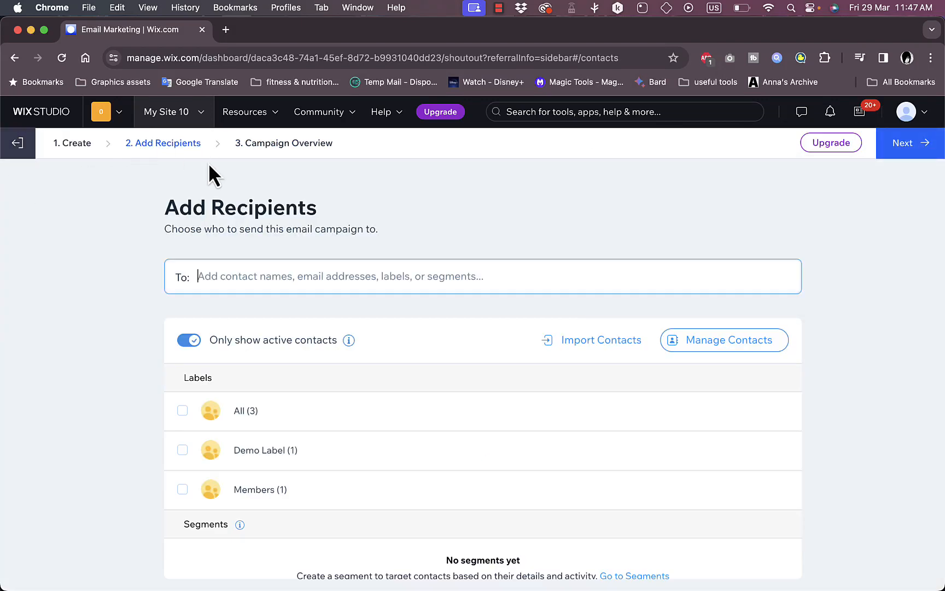
left_click(75, 143)
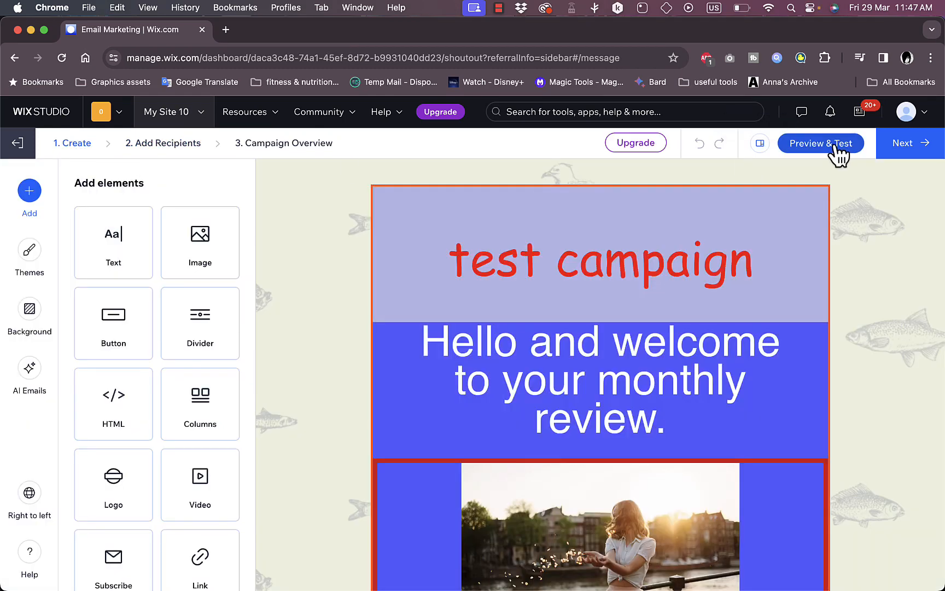
left_click(821, 143)
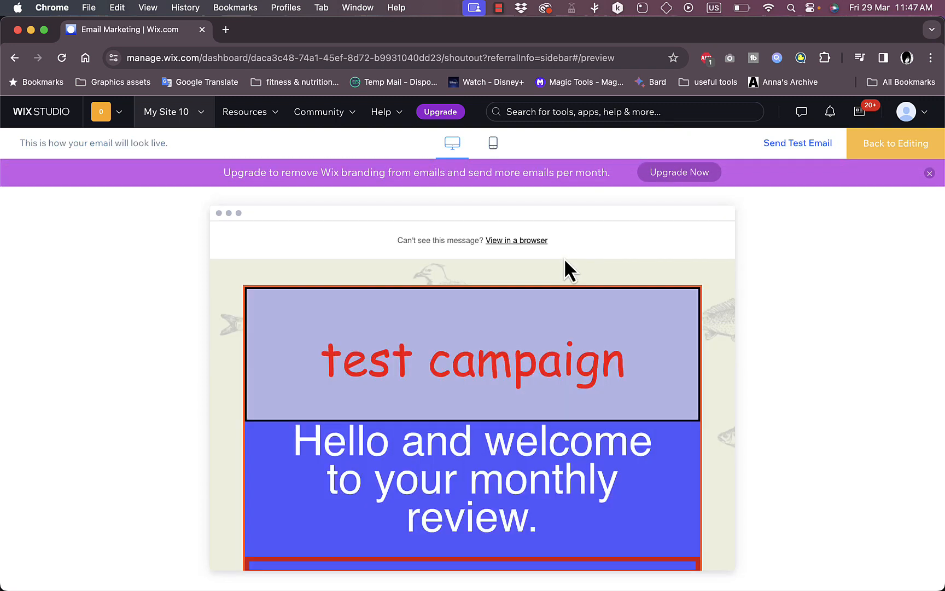
scroll(564, 259, "down", 10)
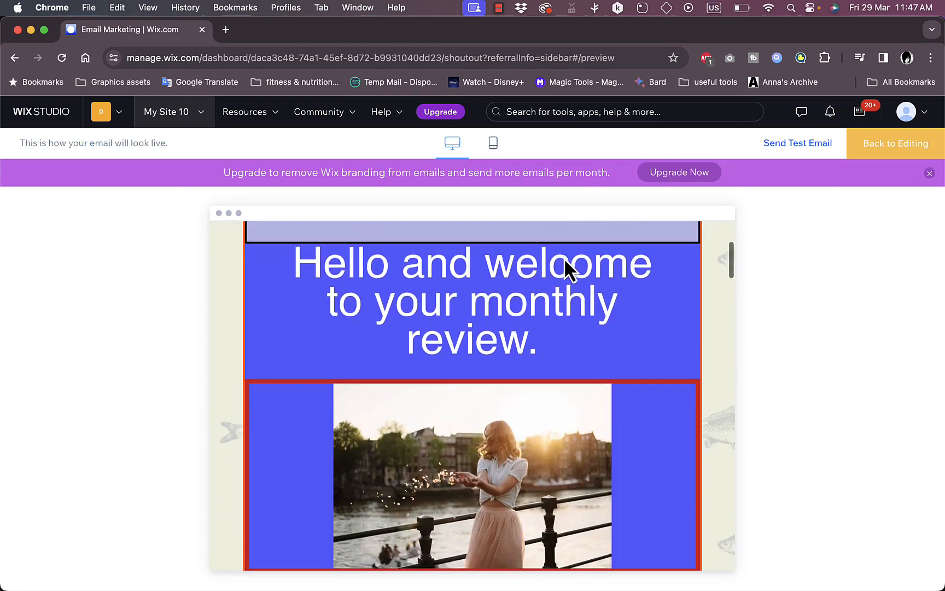
scroll(564, 260, "down", 10)
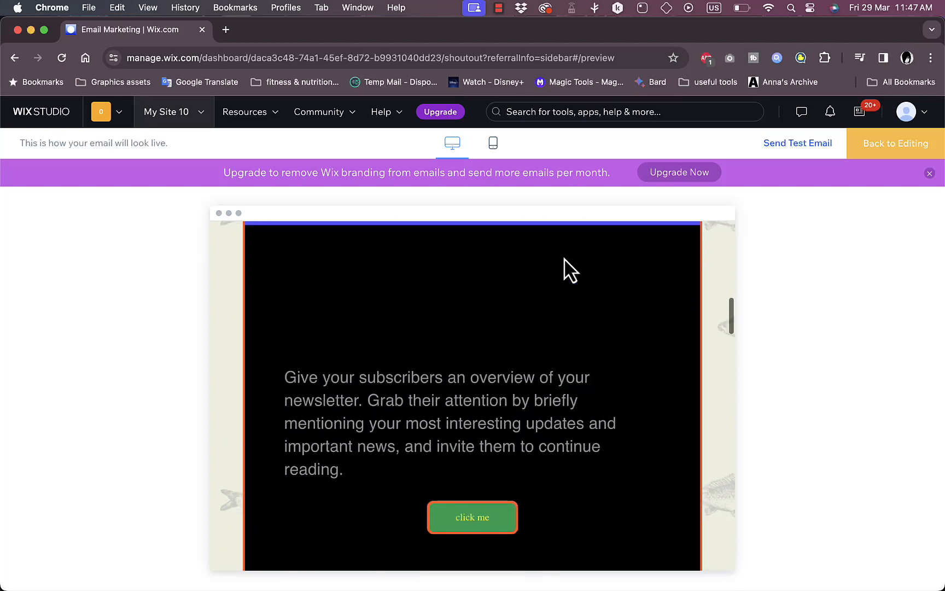
scroll(564, 260, "up", 1)
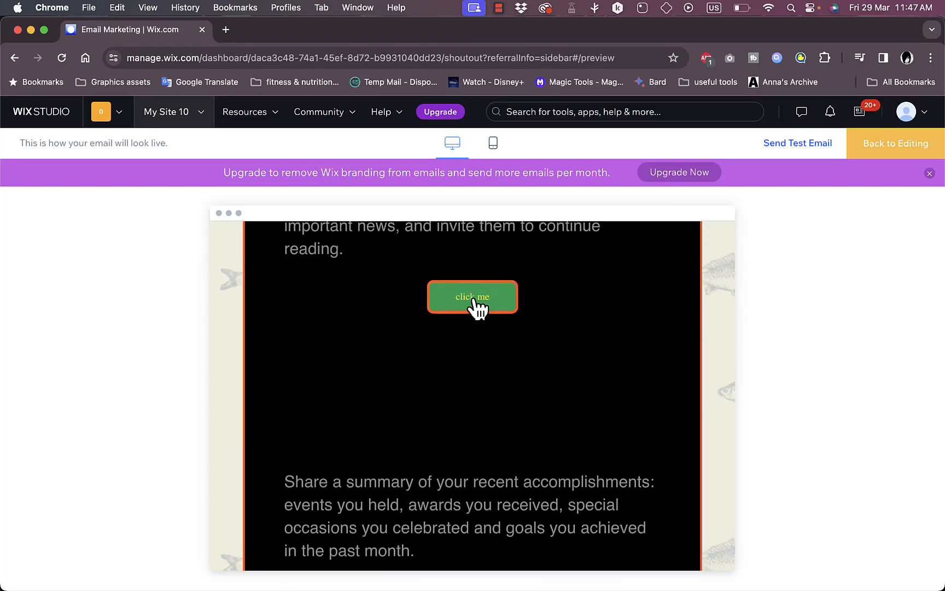
left_click(471, 300)
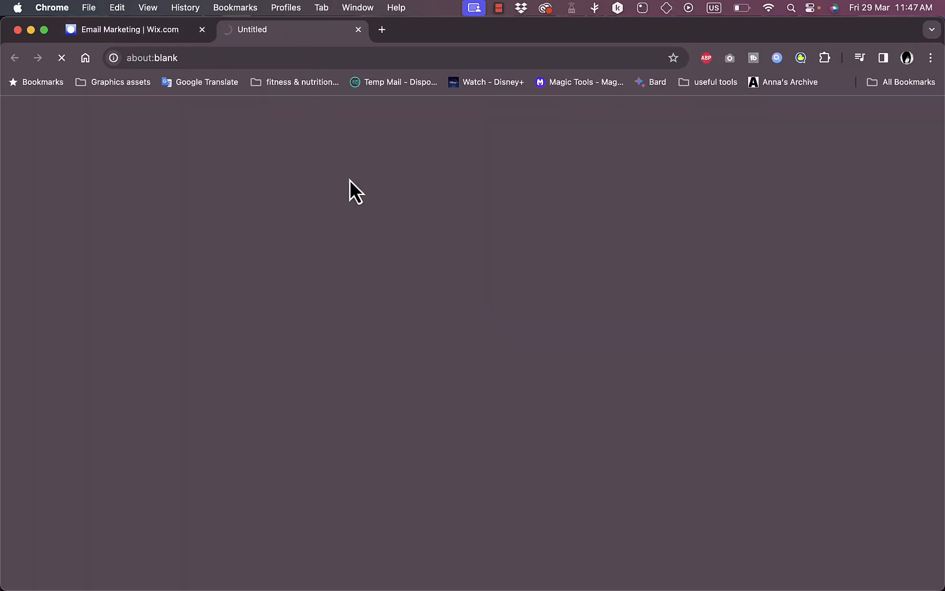
left_click(359, 30)
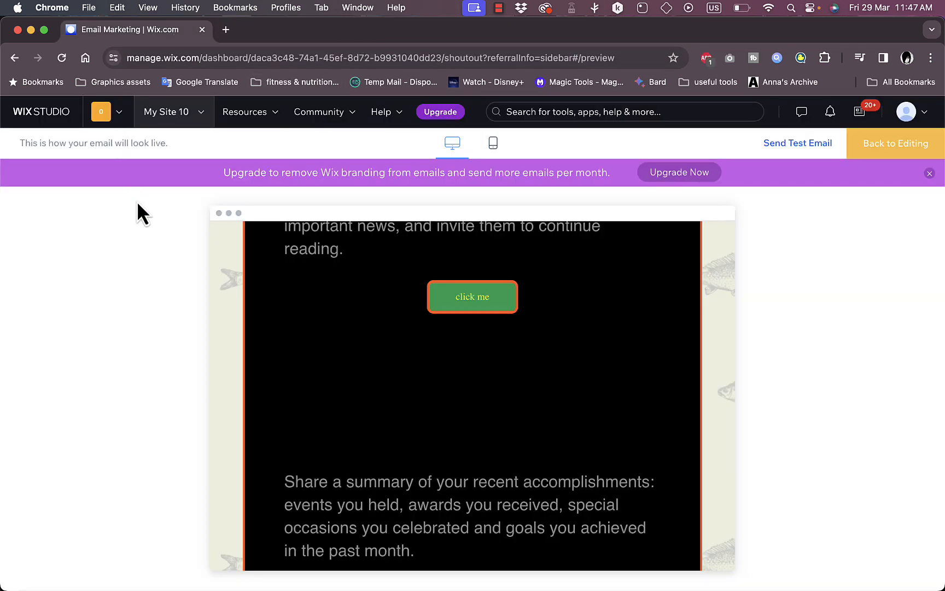
left_click(901, 149)
Proceed to adding recipients and look at the contact import and contact management options
left_click(899, 145)
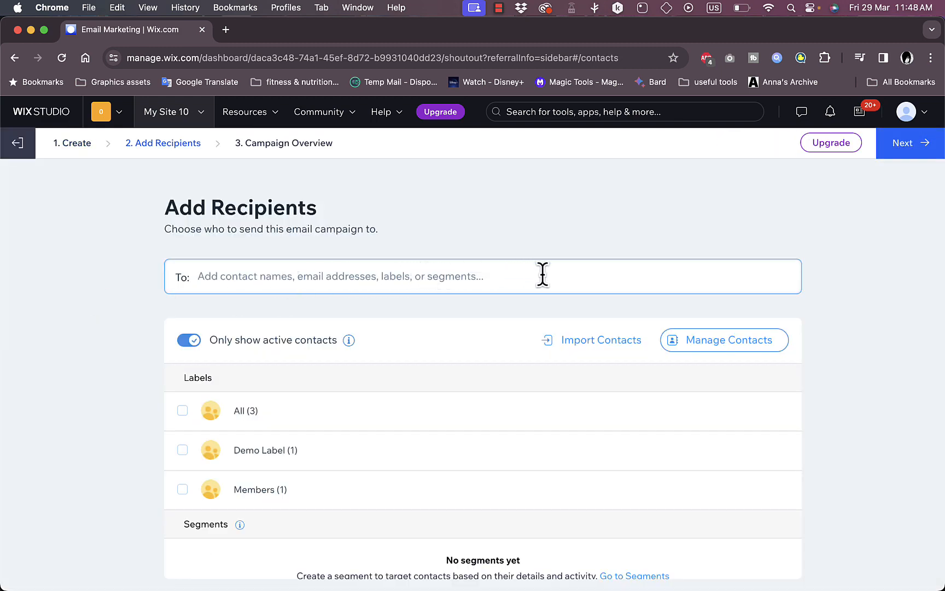
left_click(599, 341)
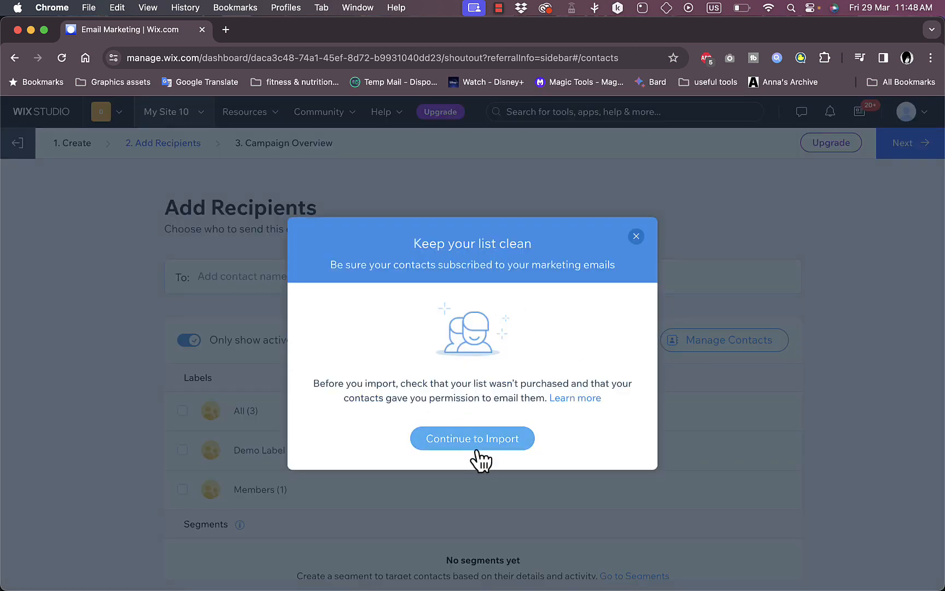
left_click(636, 236)
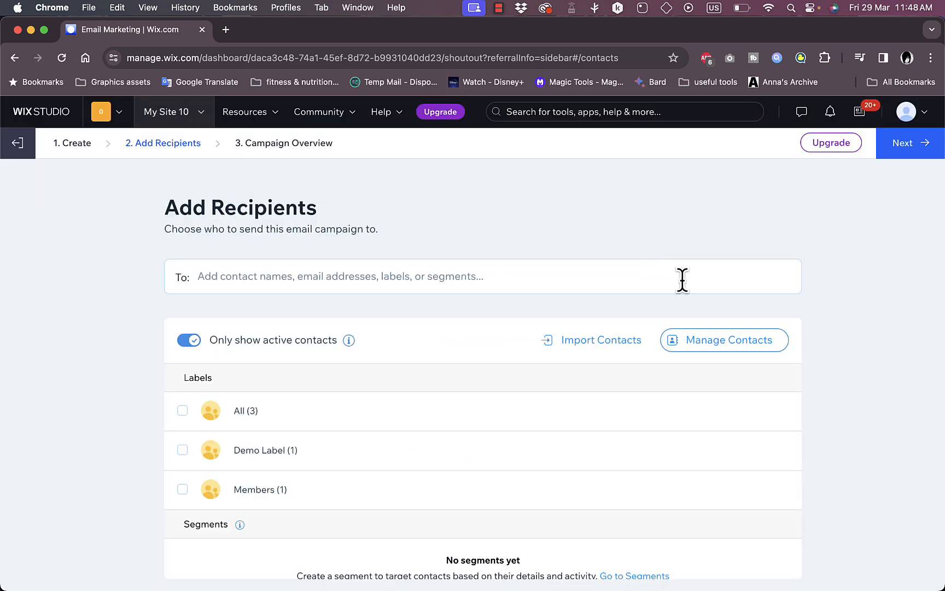
left_click(720, 343)
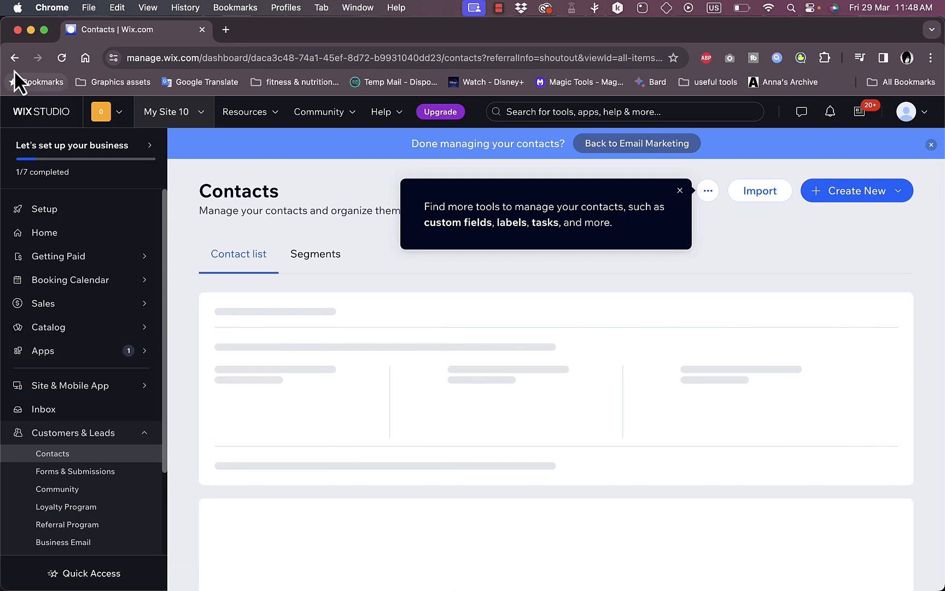
left_click(15, 58)
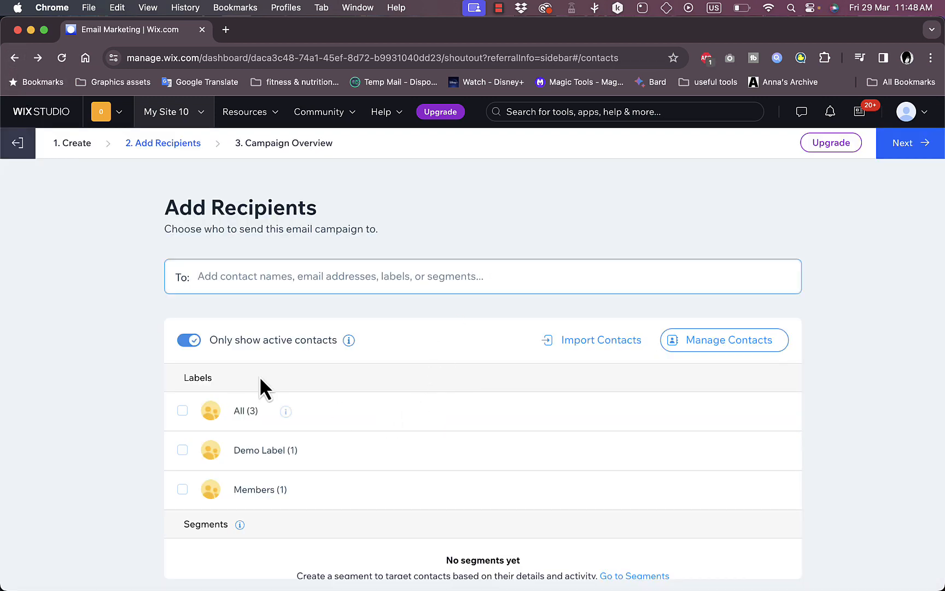
Review the available labels and contacts and select the All label as the campaign's recipients
scroll(454, 453, "down", 5)
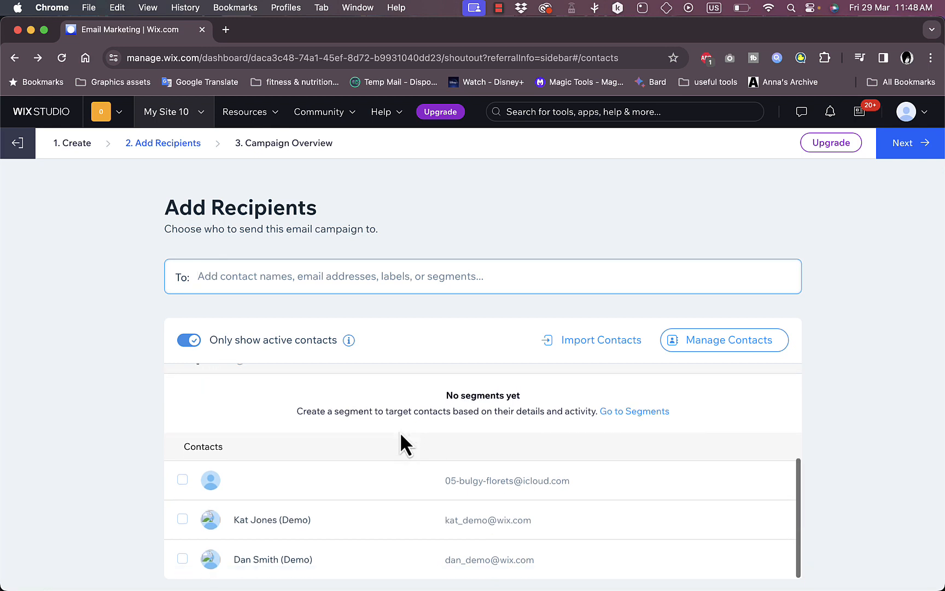
scroll(431, 495, "up", 5)
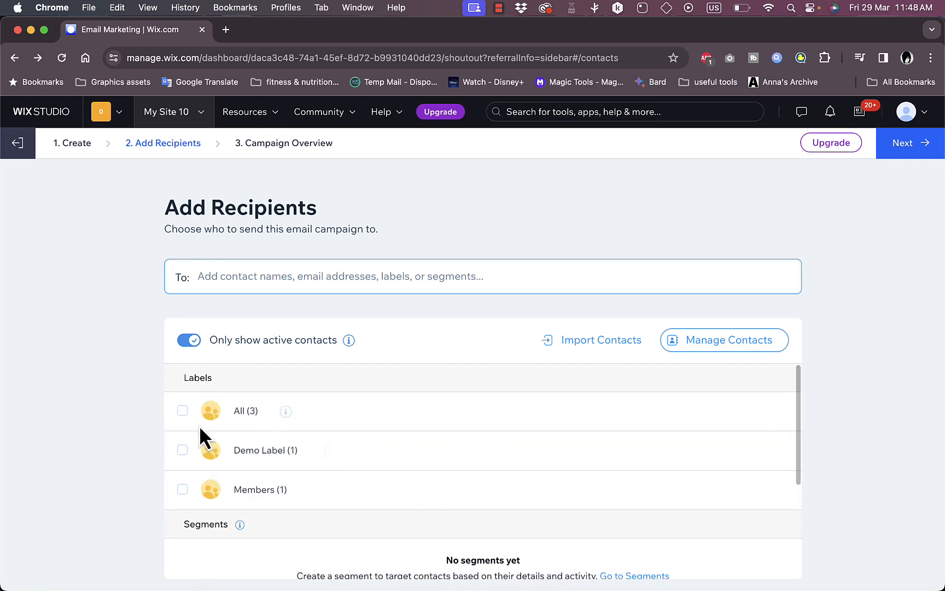
left_click(183, 411)
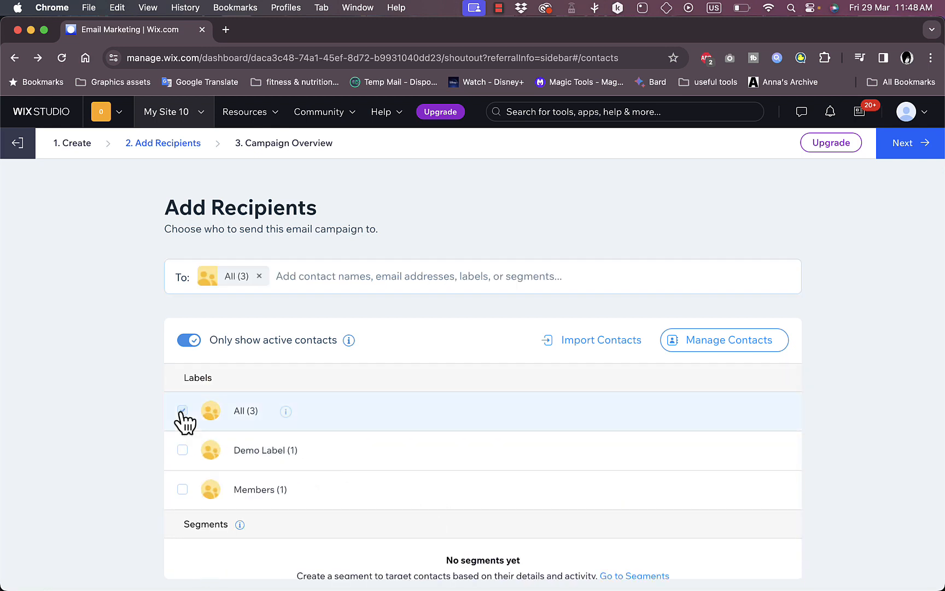
Continue to the campaign overview, then open the subject line and preview text settings and save them as they are
left_click(912, 153)
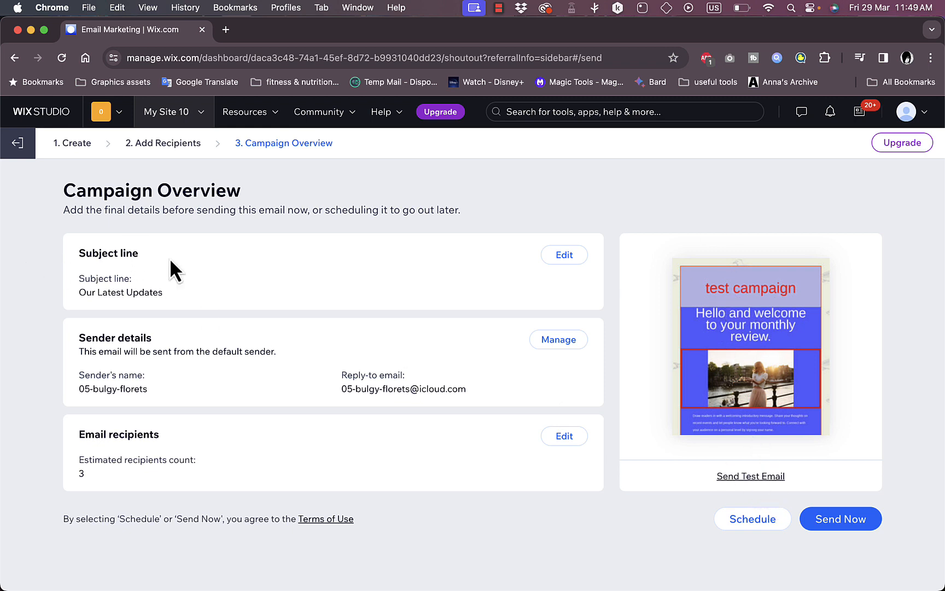
left_click(565, 255)
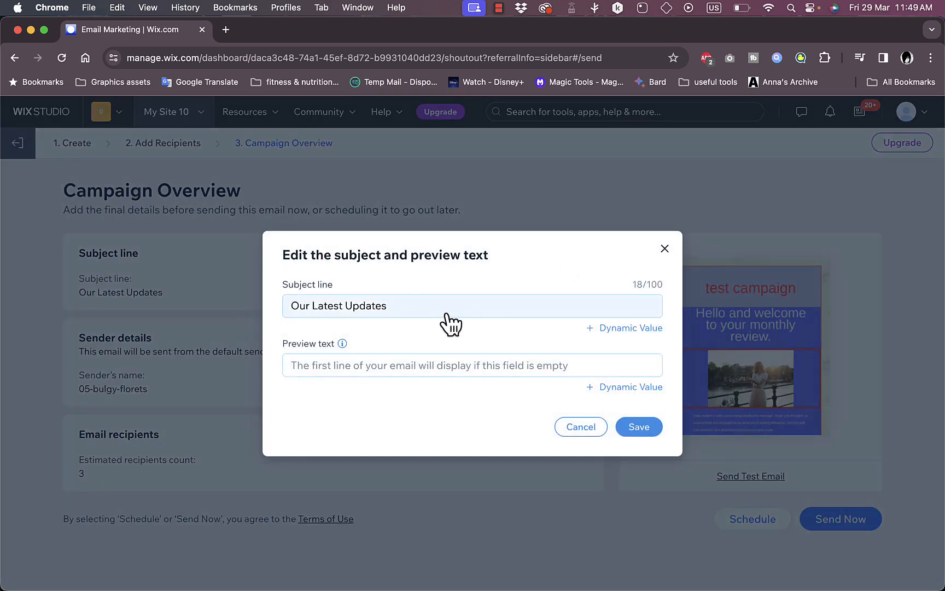
left_click(636, 431)
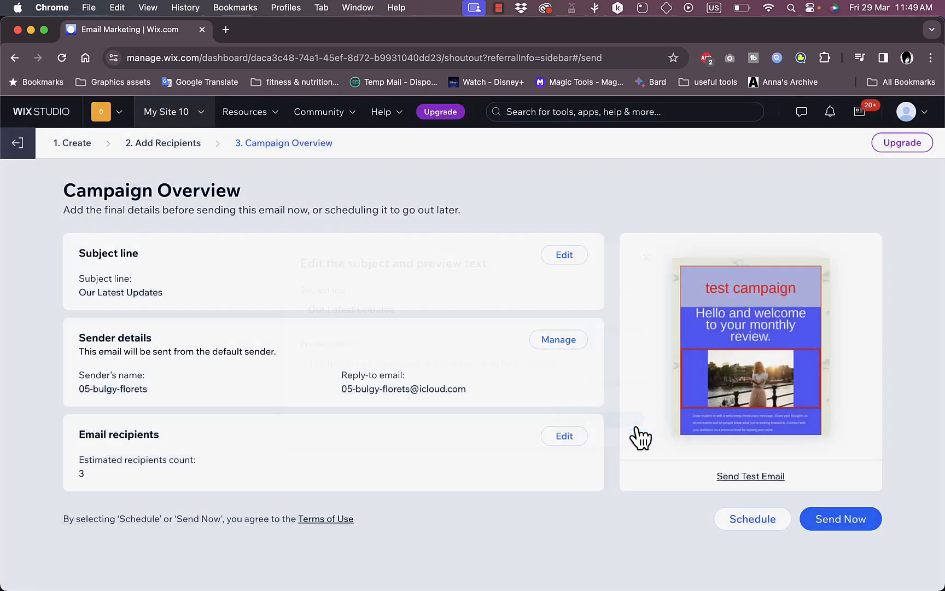